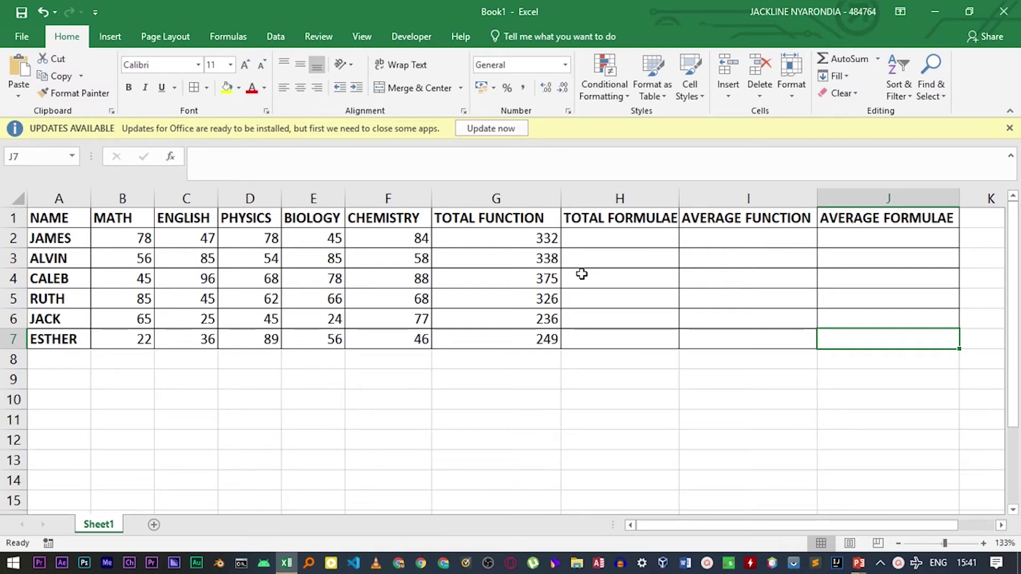
click(587, 238)
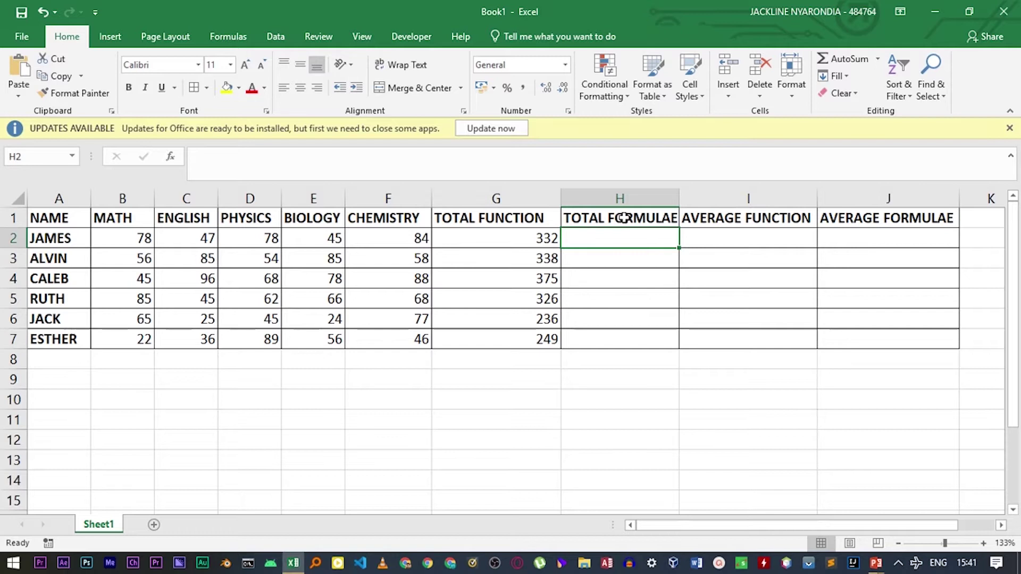
click(522, 218)
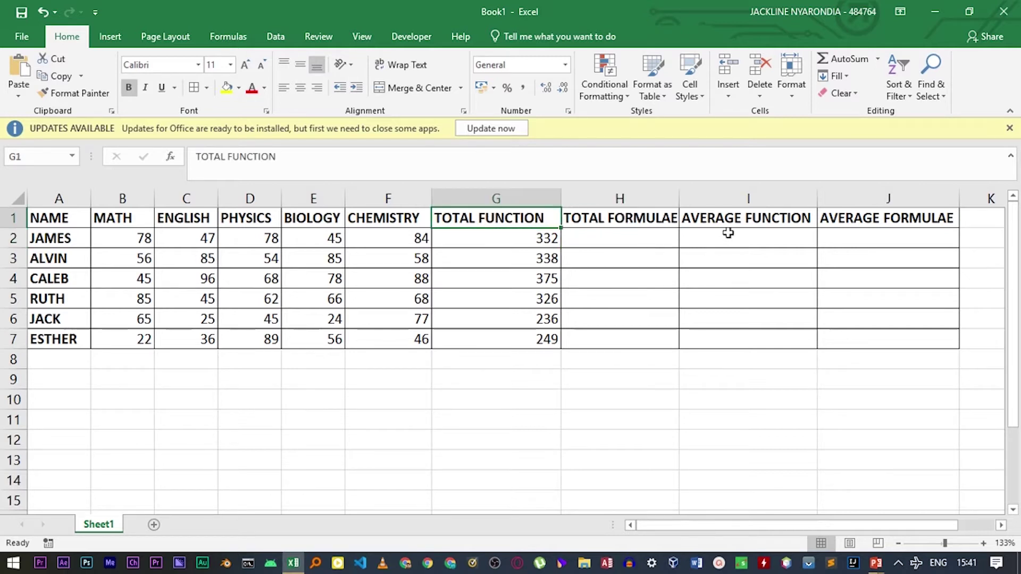
click(755, 220)
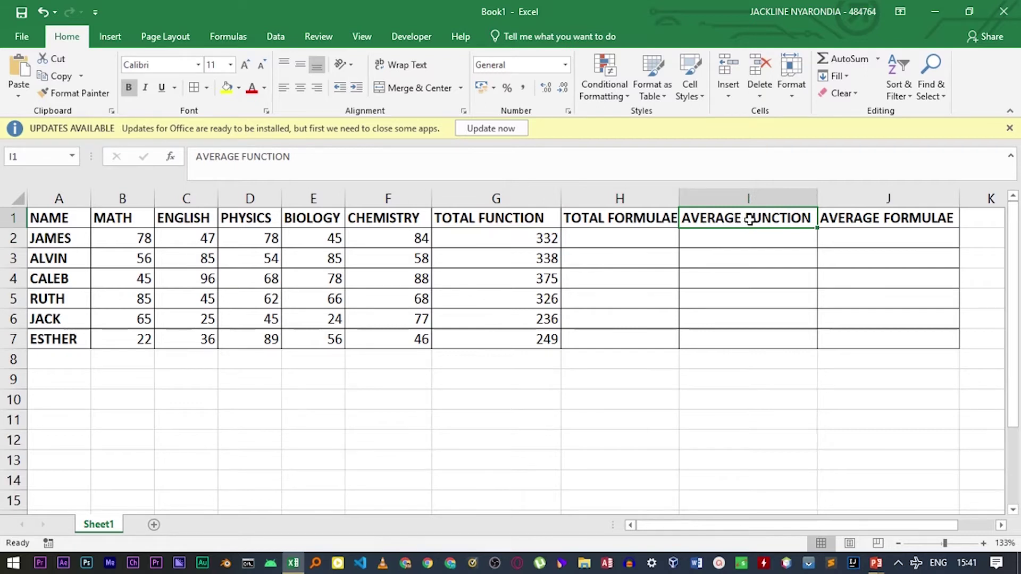
click(921, 218)
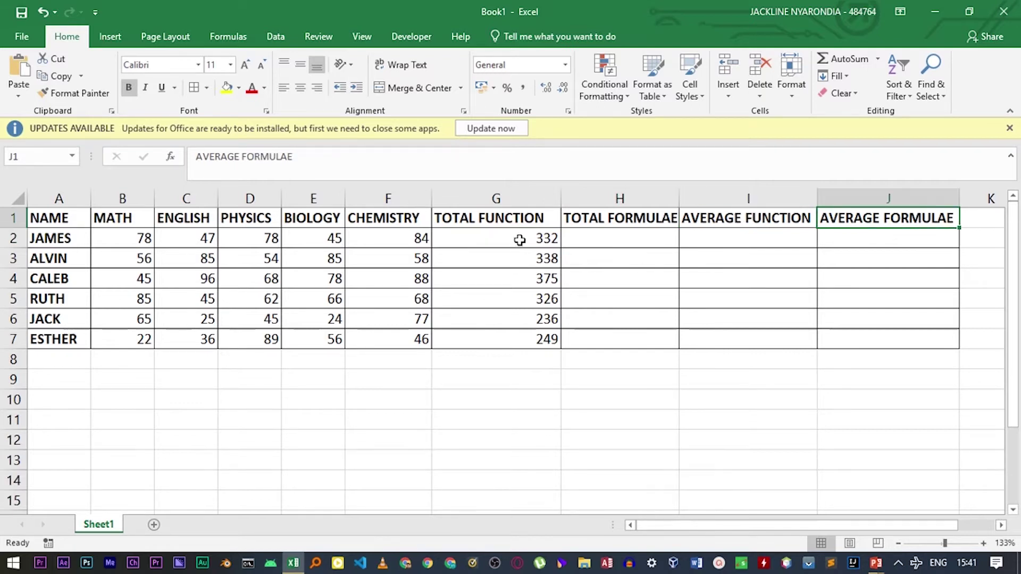
Step: Clear the existing totals from the TOTAL FUNCTION column, cells G2 to G7
drag(519, 237, 524, 346)
click(525, 353)
drag(512, 234, 517, 337)
key(Delete)
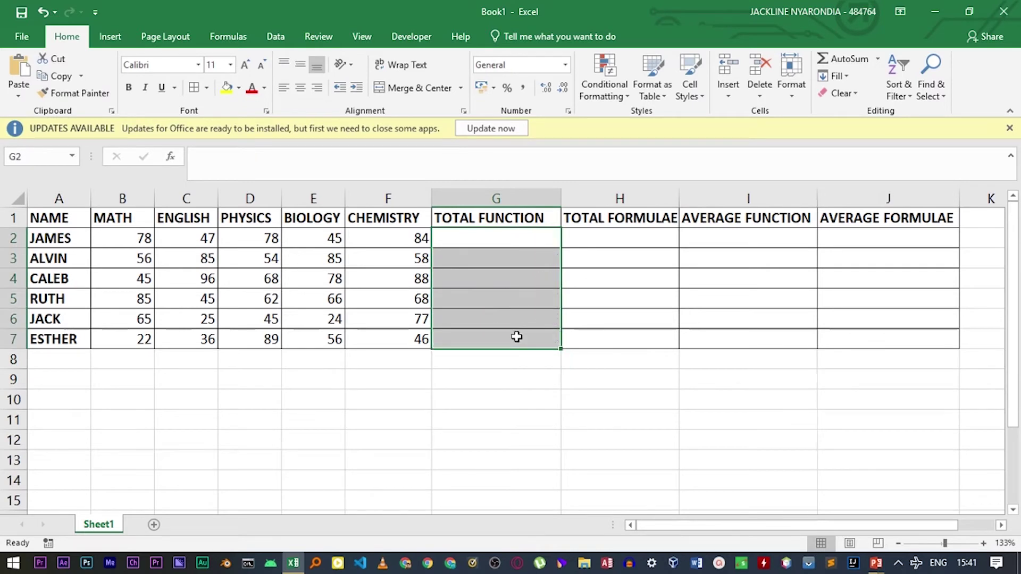
Step: Enter the formula =SUM(B2:F2) in G2 to total the first student's marks
click(501, 244)
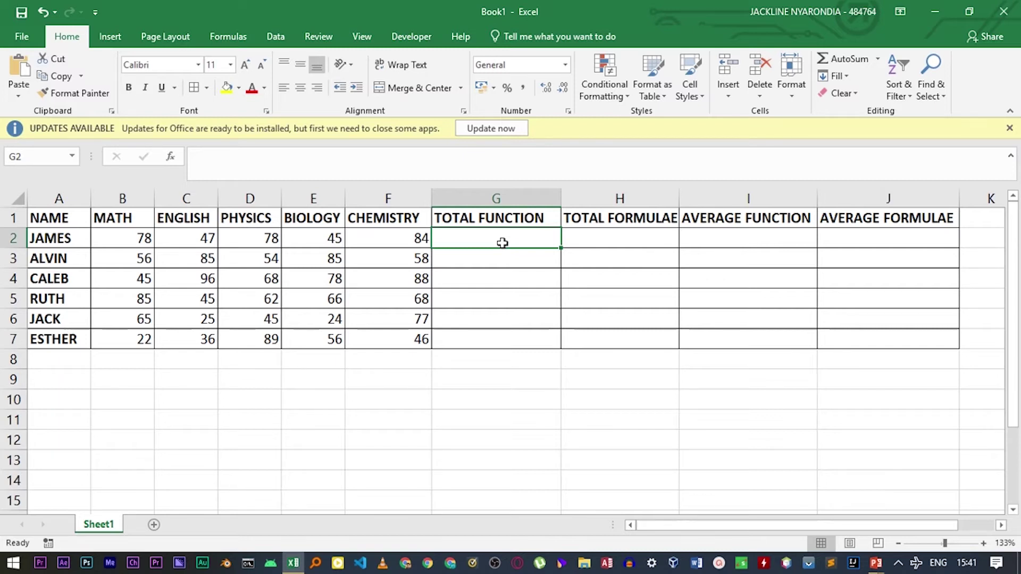
text(=)
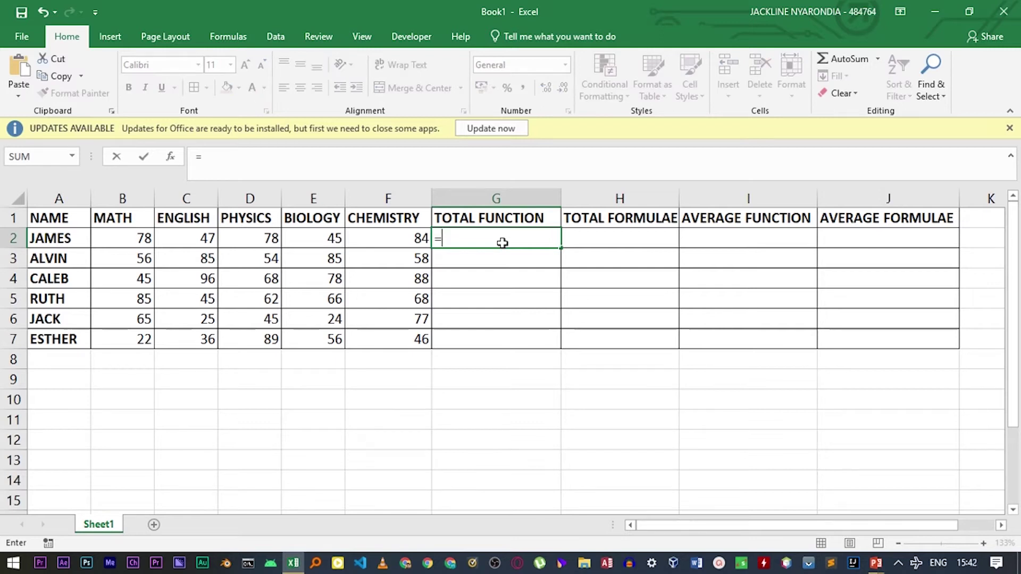
text(SUM()
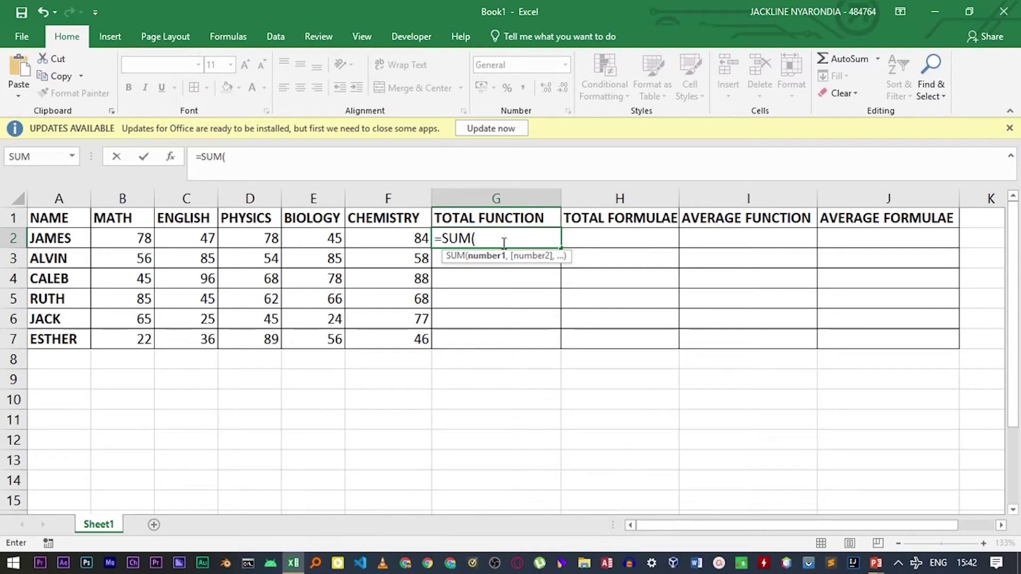
text(B2)
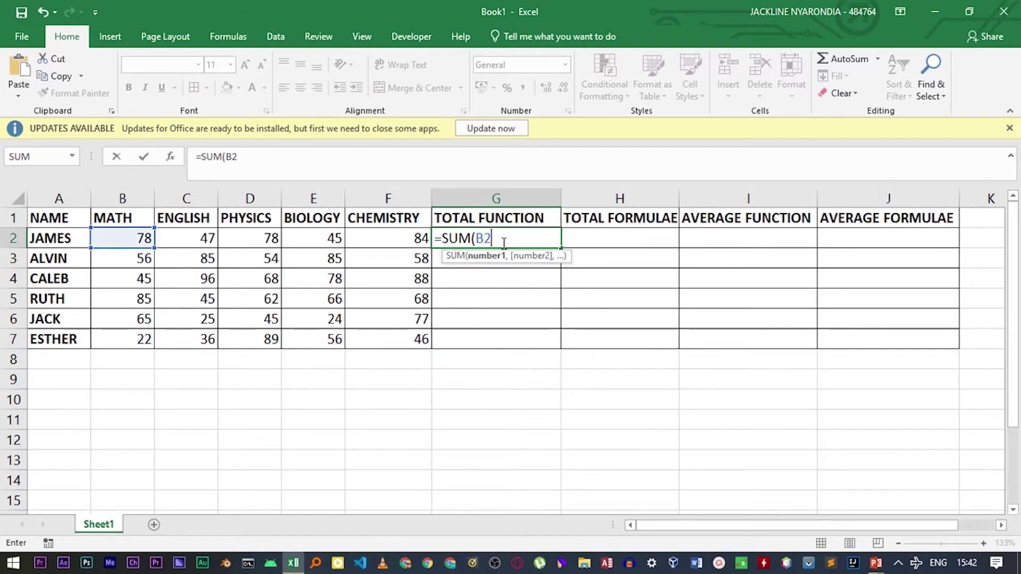
text(:F2)
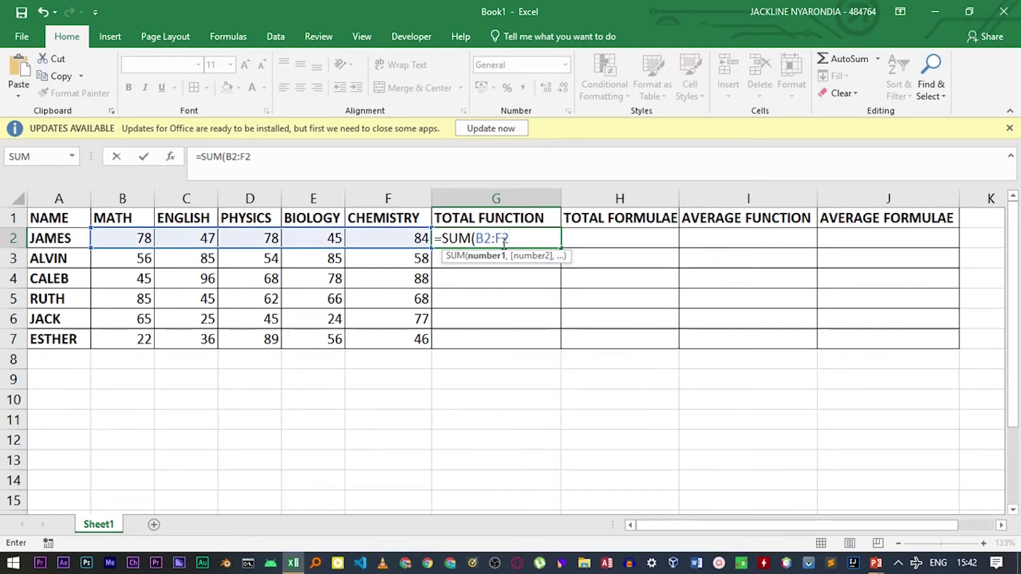
text())
key(Return)
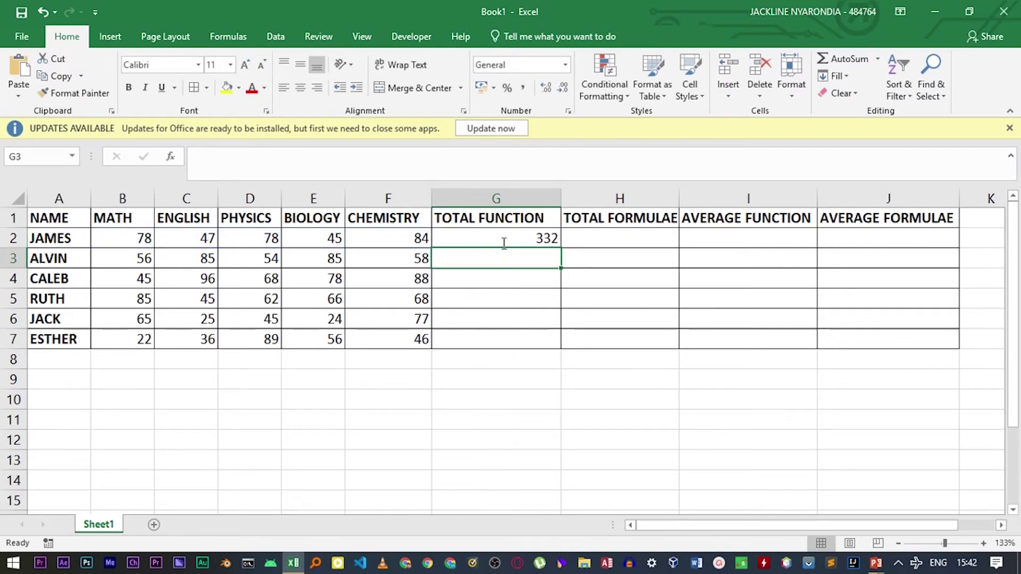
Step: Examine the formula in G2, highlighting the SUM function name, and leave the cell unedited
click(504, 243)
key(F2)
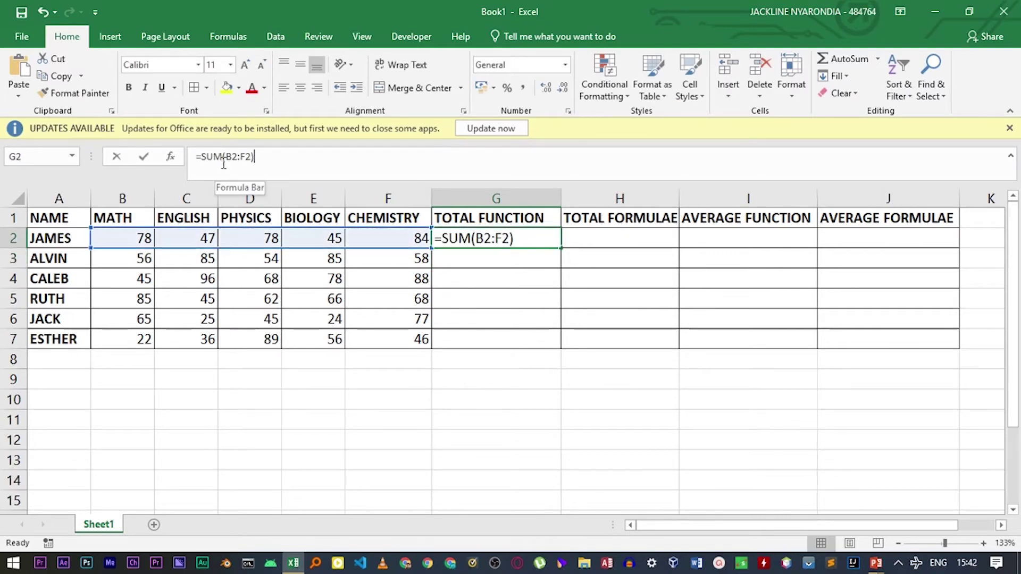
click(224, 164)
drag(223, 160, 206, 163)
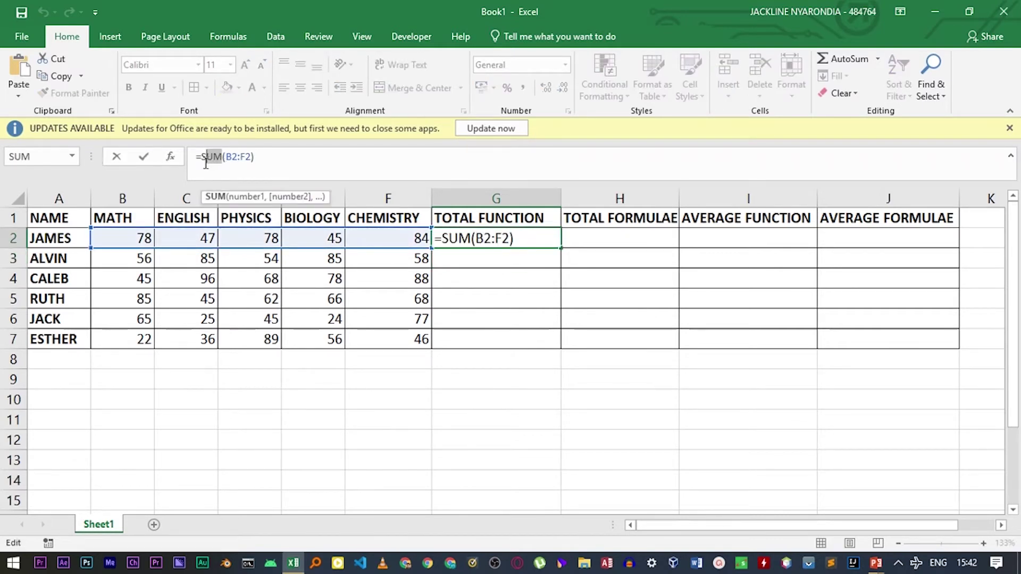
click(222, 158)
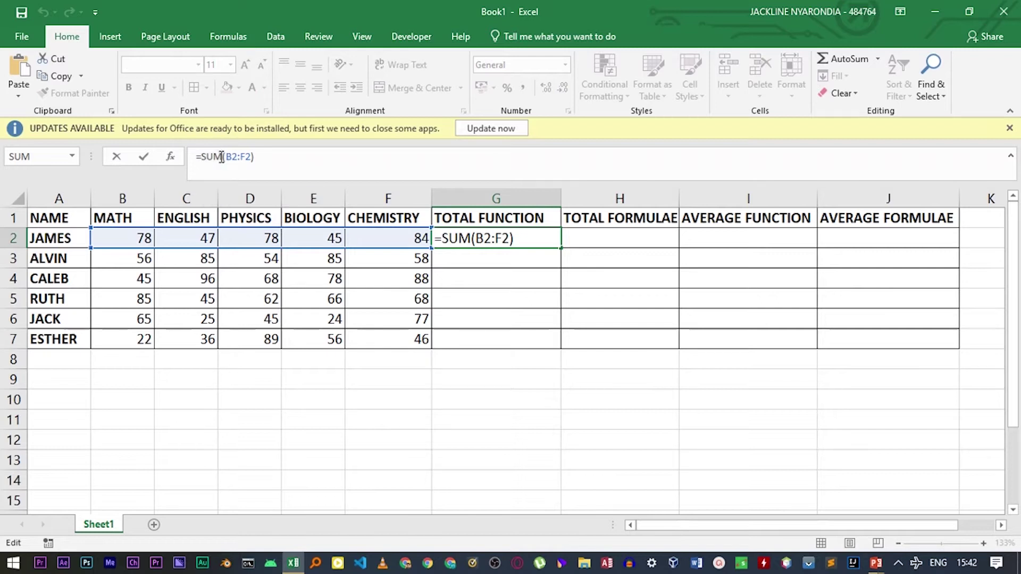
click(519, 259)
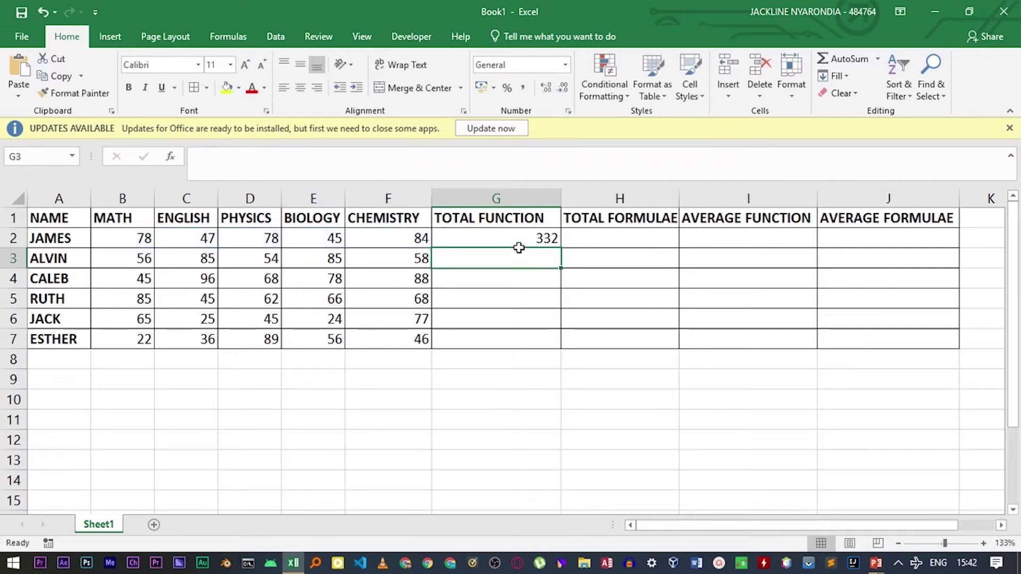
Step: Fill the SUM formula from G2 down to G7 and check the copied formula in G3
click(519, 246)
drag(561, 248, 553, 343)
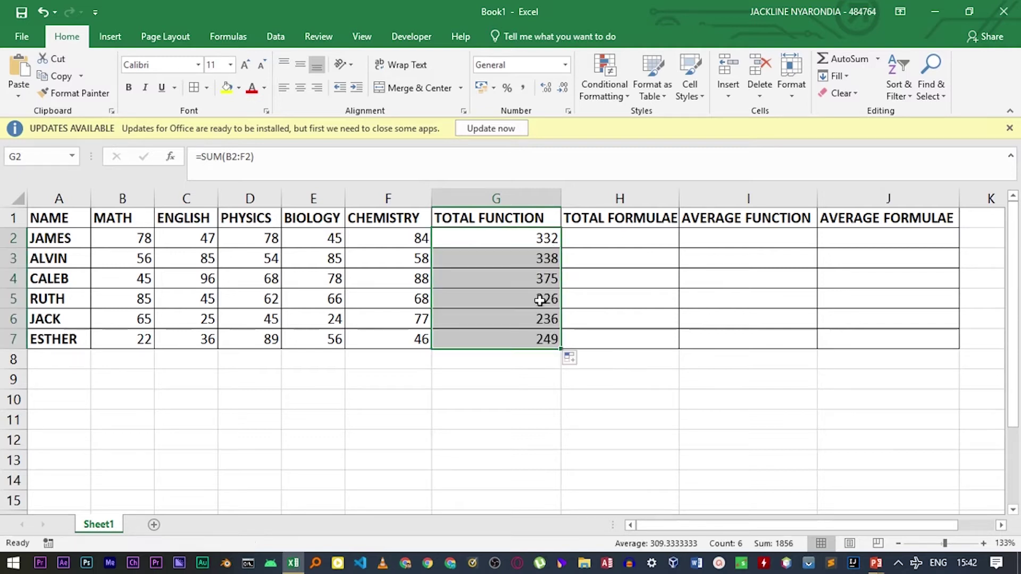
click(538, 258)
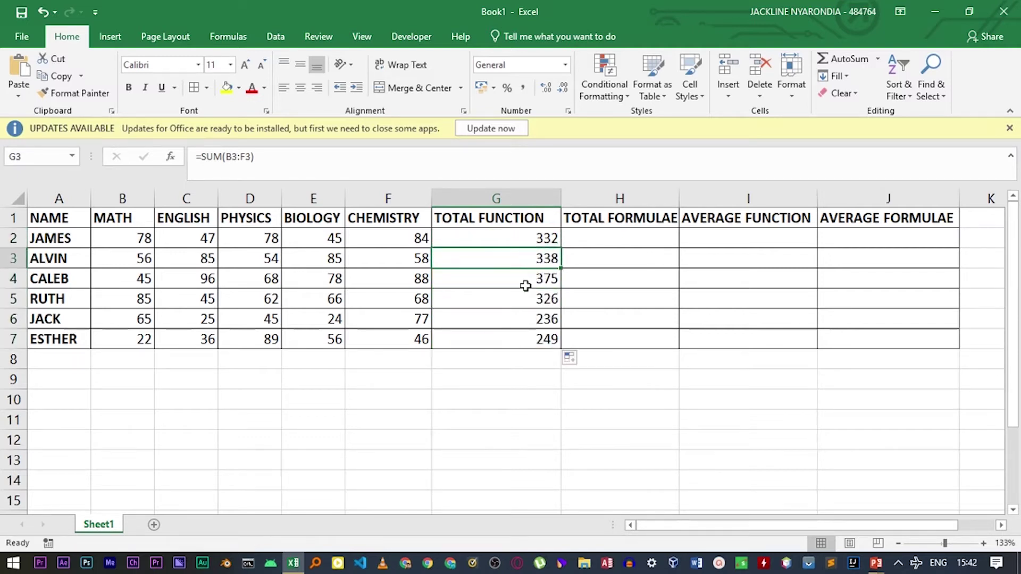
click(539, 240)
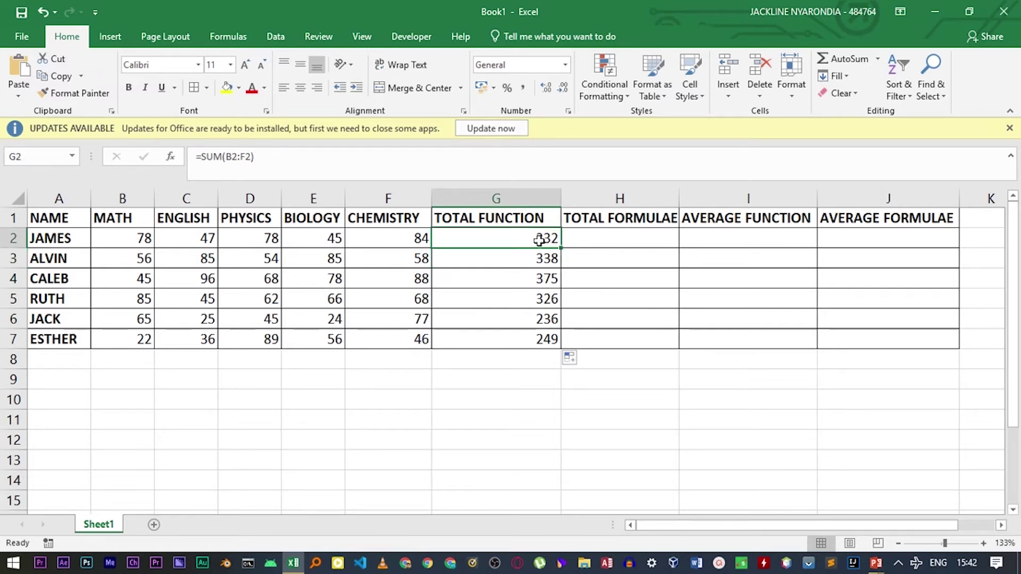
Step: Enter the addition formula =B2+C2+D2+F2 in H2 under TOTAL FORMULAE
click(588, 237)
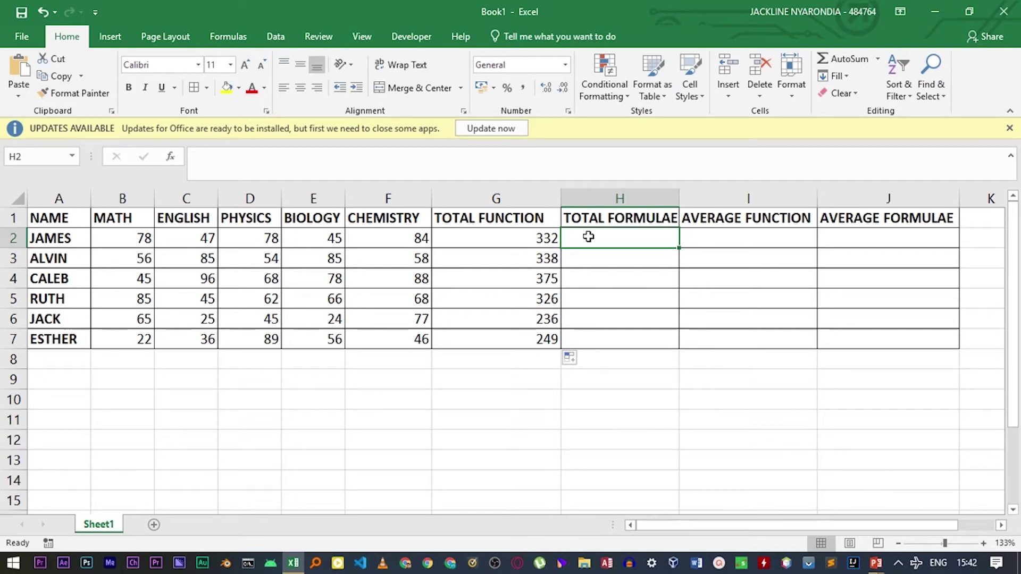
text(=)
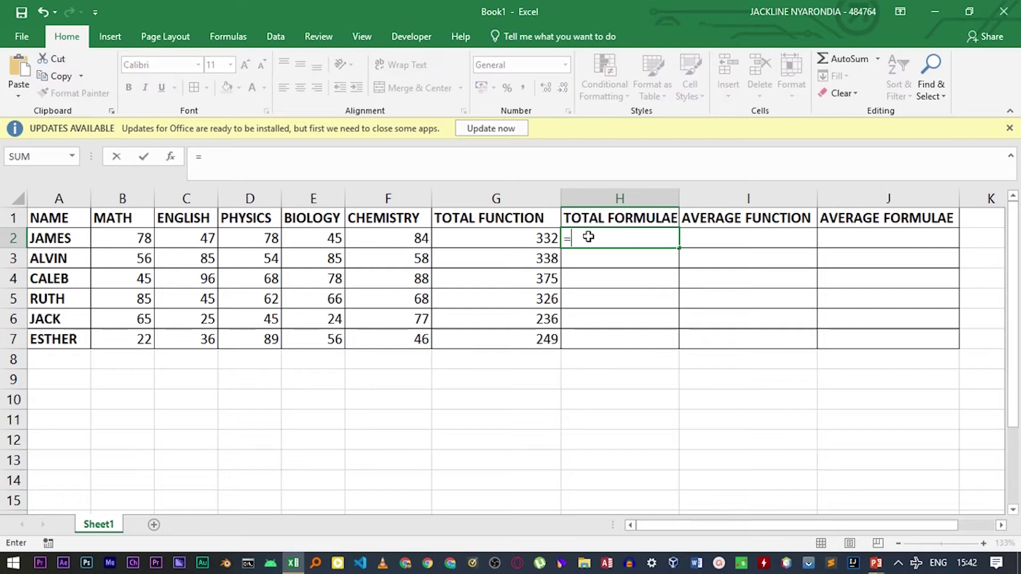
text(B2)
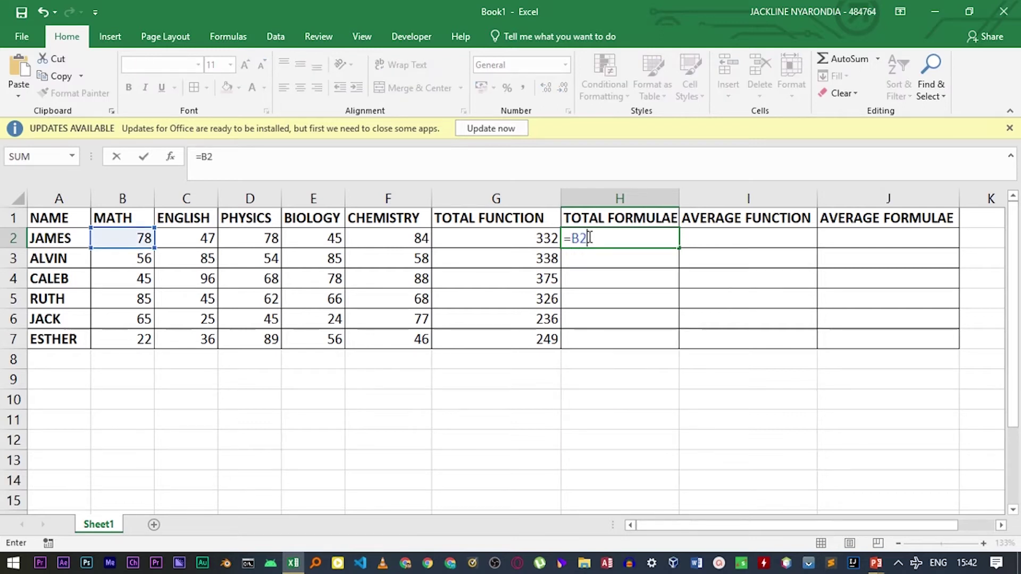
text(+C2+)
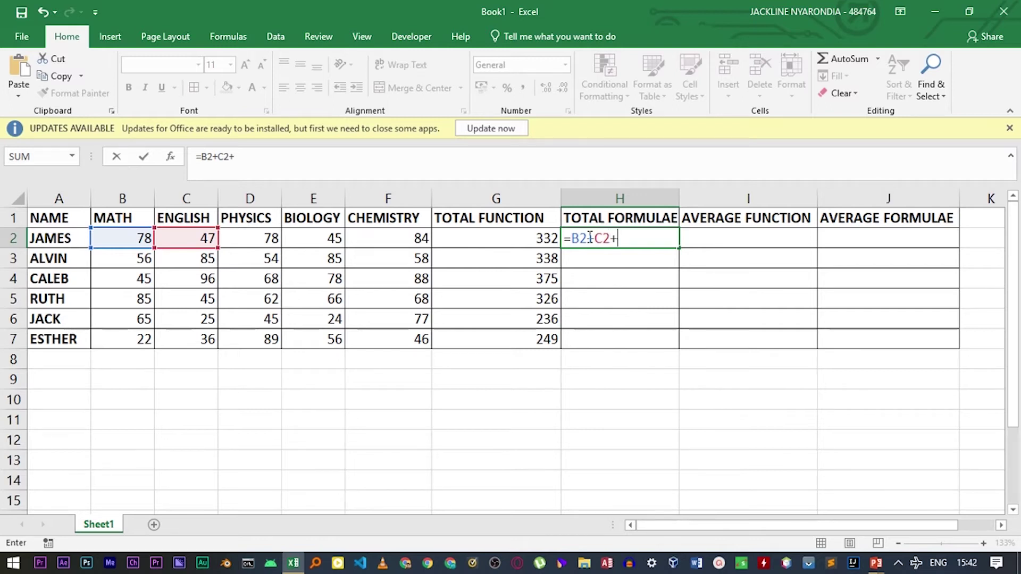
text(D2+F2)
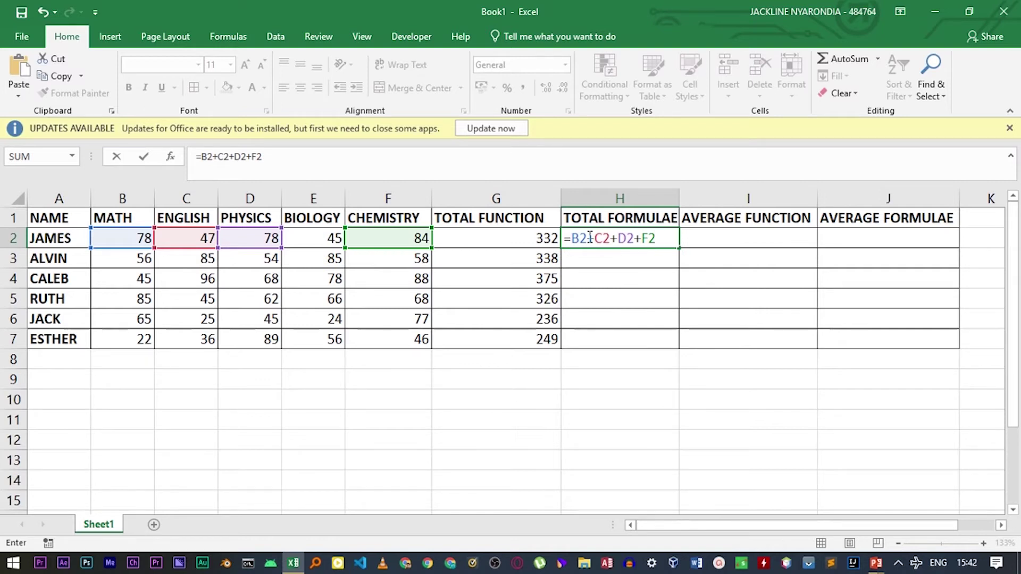
key(Return)
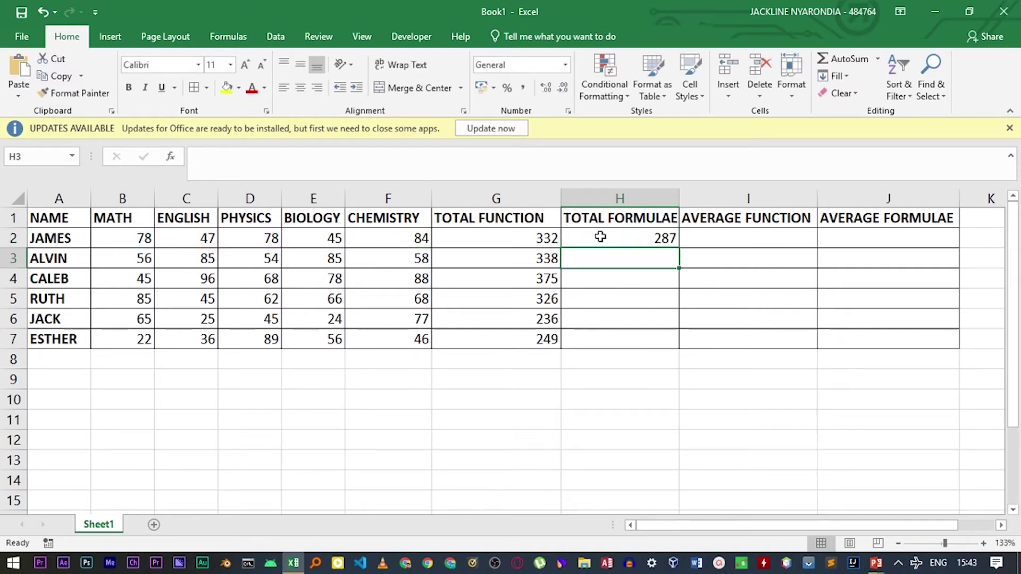
Step: Add the missing E2 to H2's formula, making it =B2+C2+D2+E2+F2, and fill it down to H7
click(601, 237)
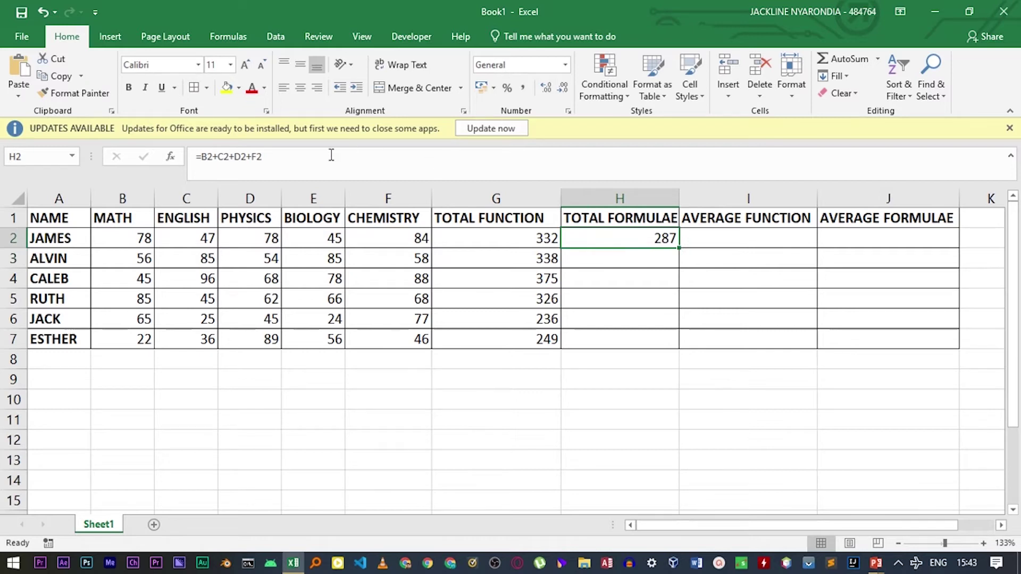
drag(330, 155, 219, 170)
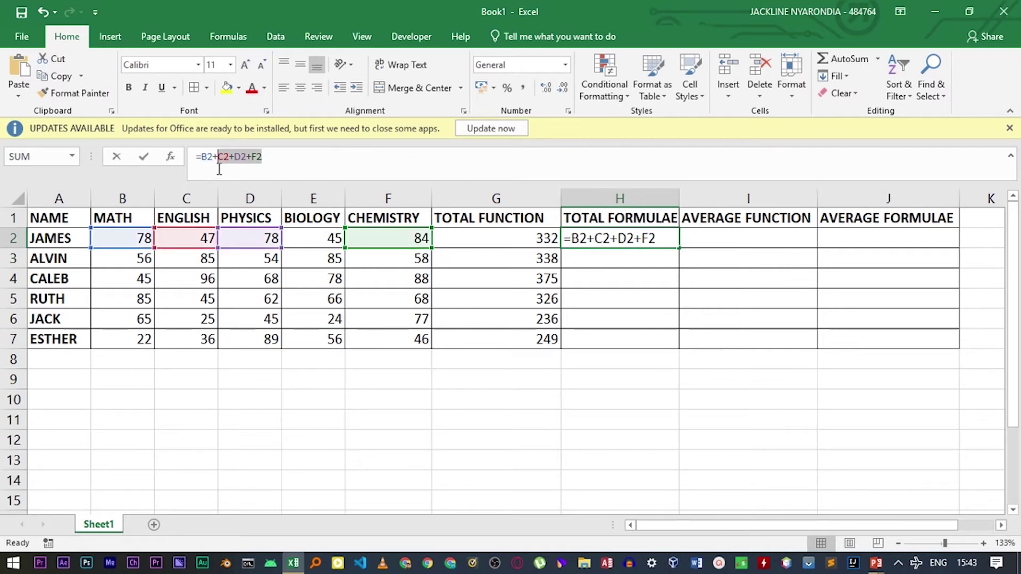
click(249, 166)
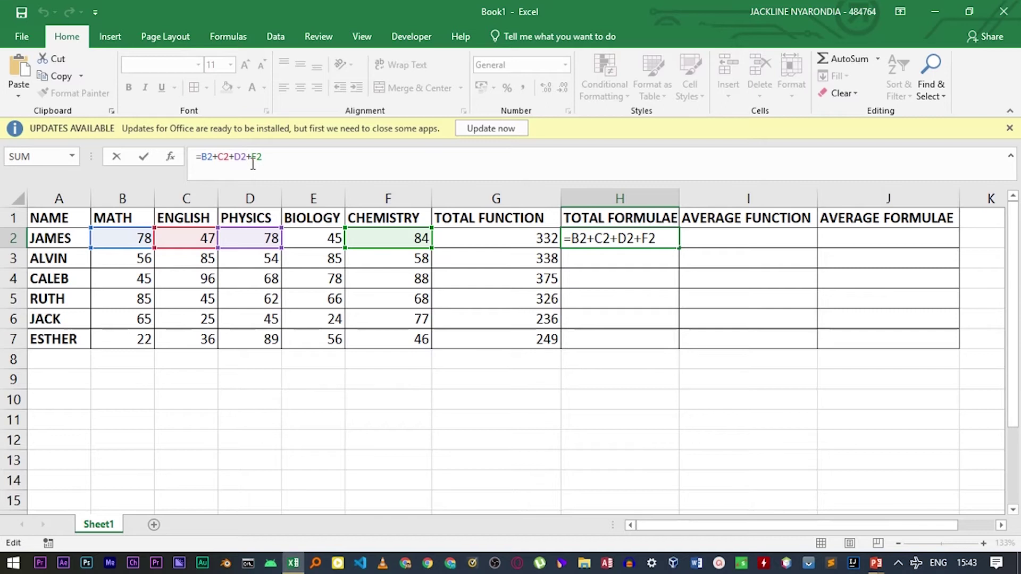
text(+E2)
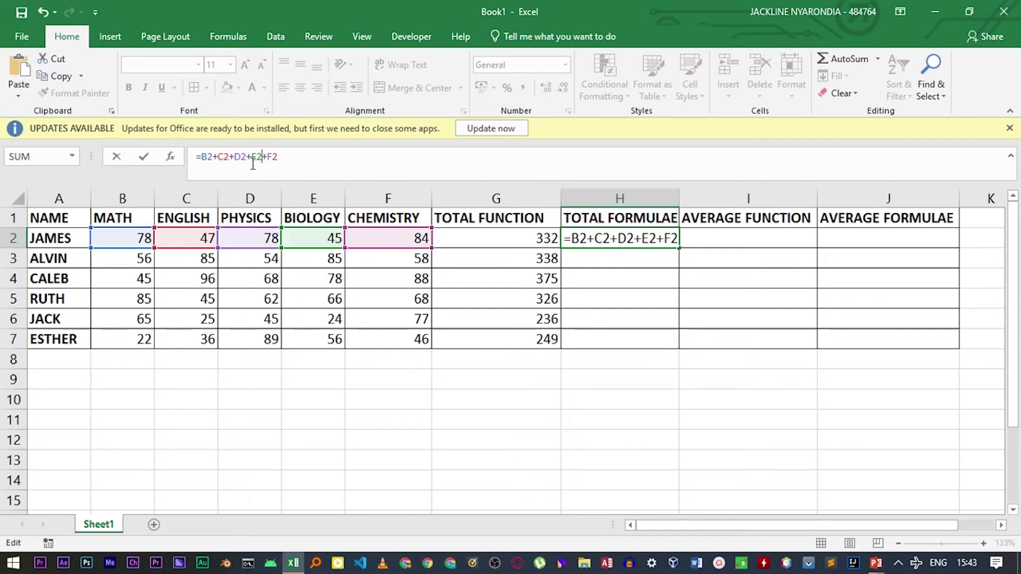
key(ctrl+Return)
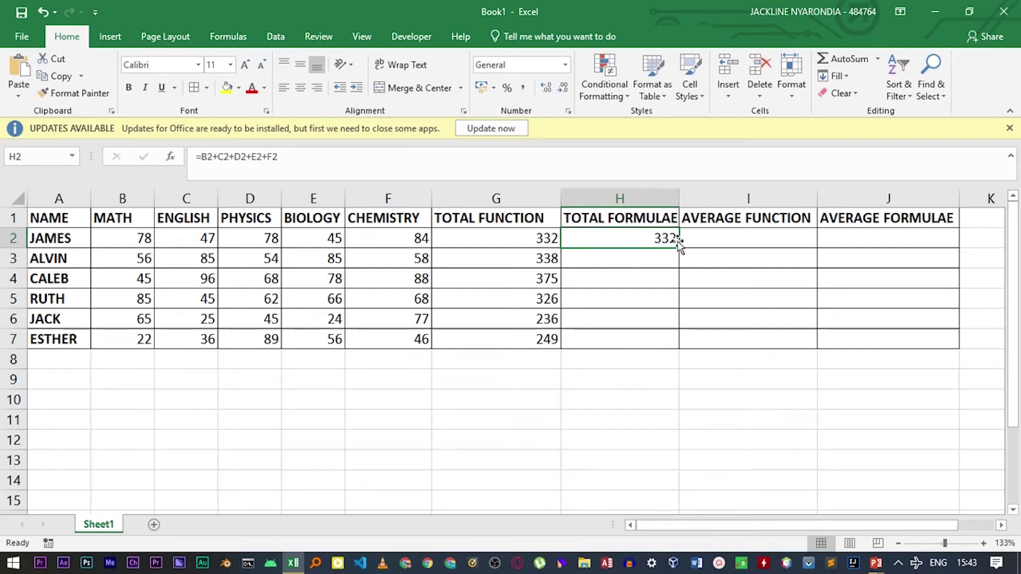
drag(675, 241, 668, 338)
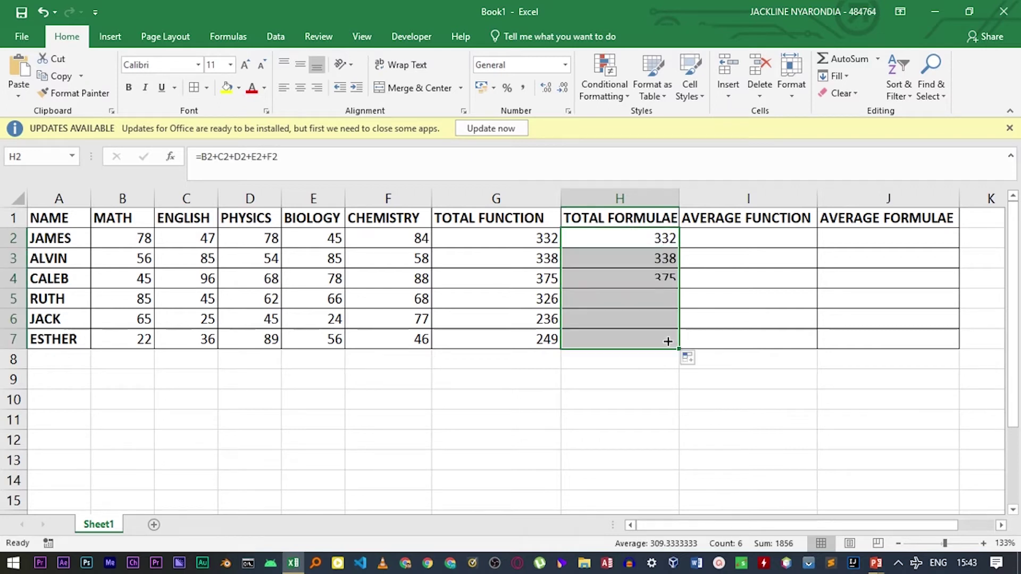
click(641, 261)
Step: Inspect the cell range in G2's SUM formula, undoing the accidental references to H2 and G3
click(539, 237)
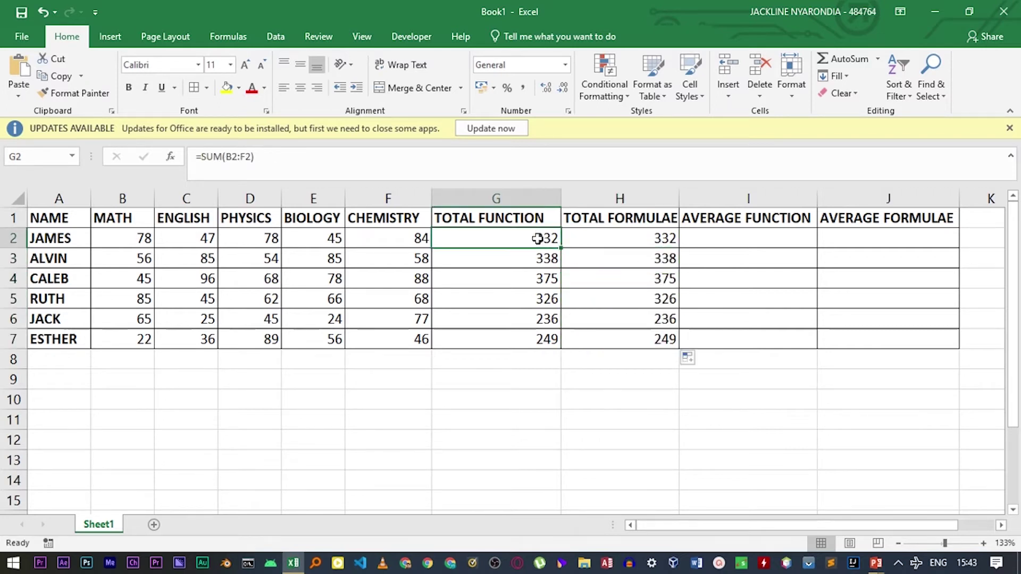
click(283, 159)
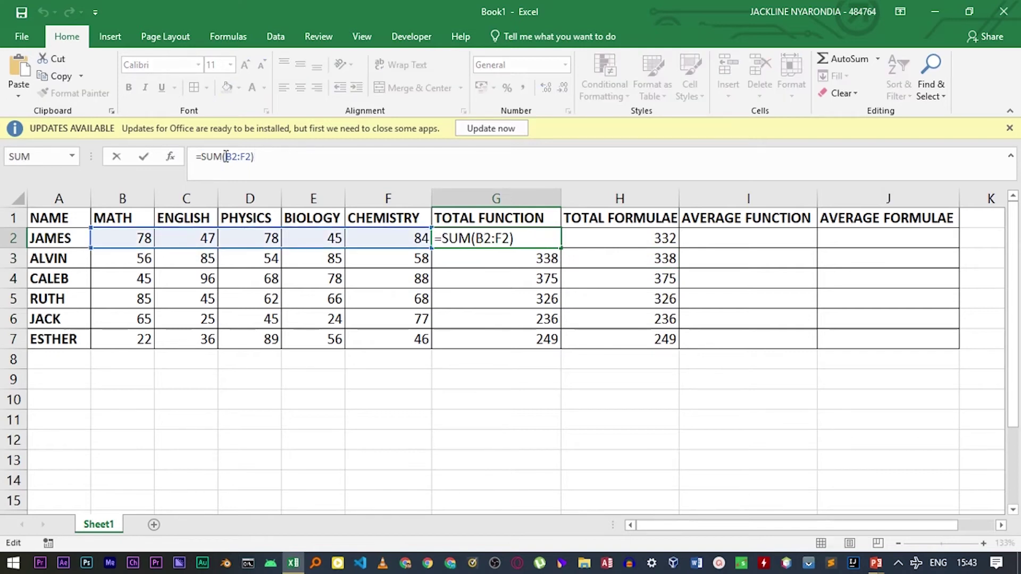
drag(227, 157, 244, 158)
click(619, 242)
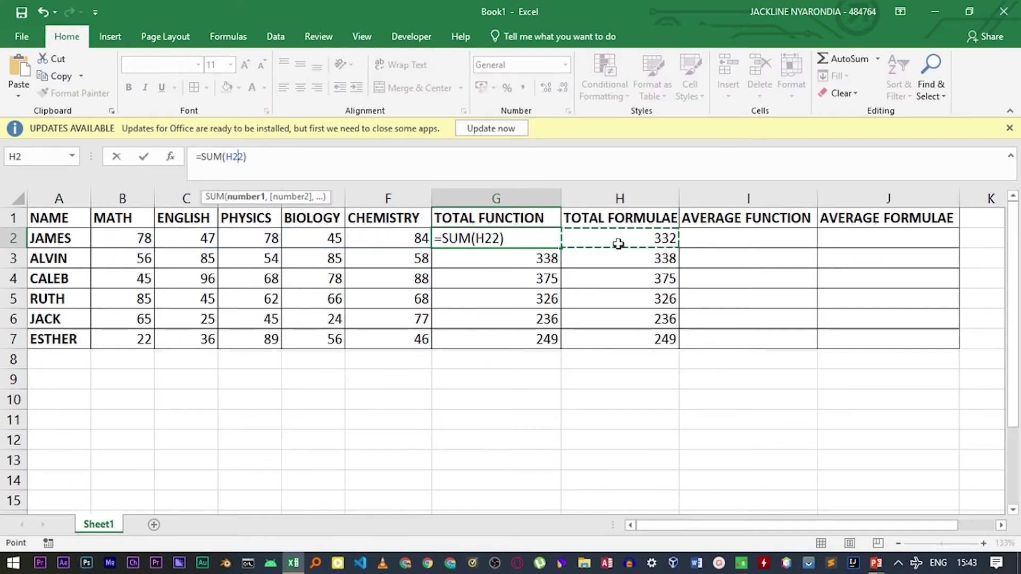
key(ctrl+z)
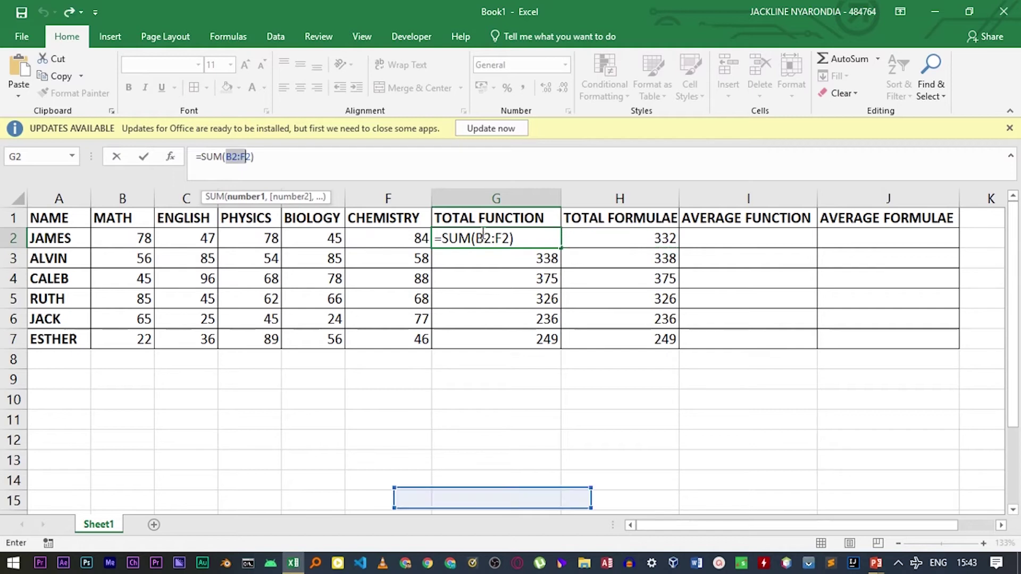
click(517, 262)
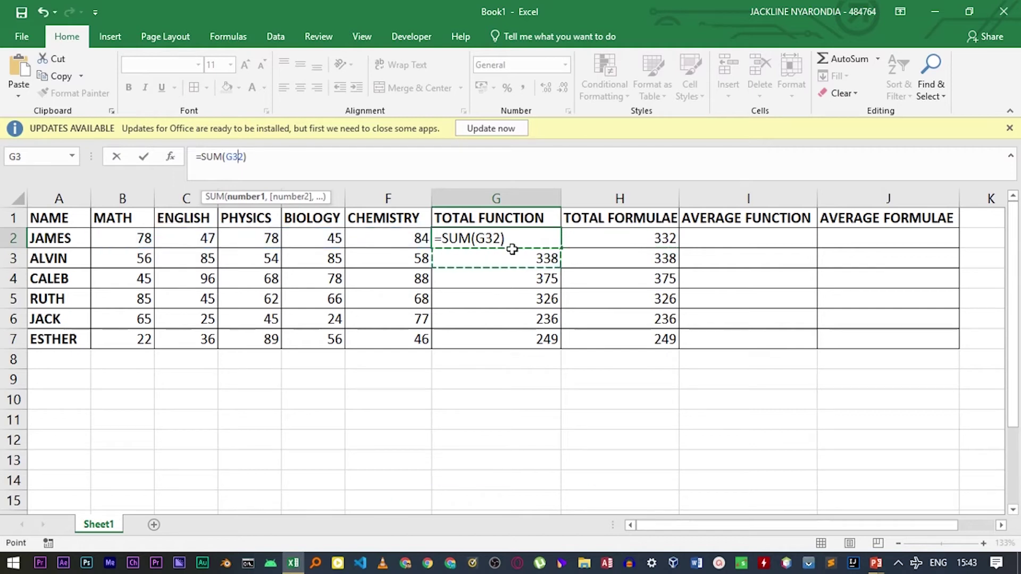
click(514, 242)
key(ctrl+z)
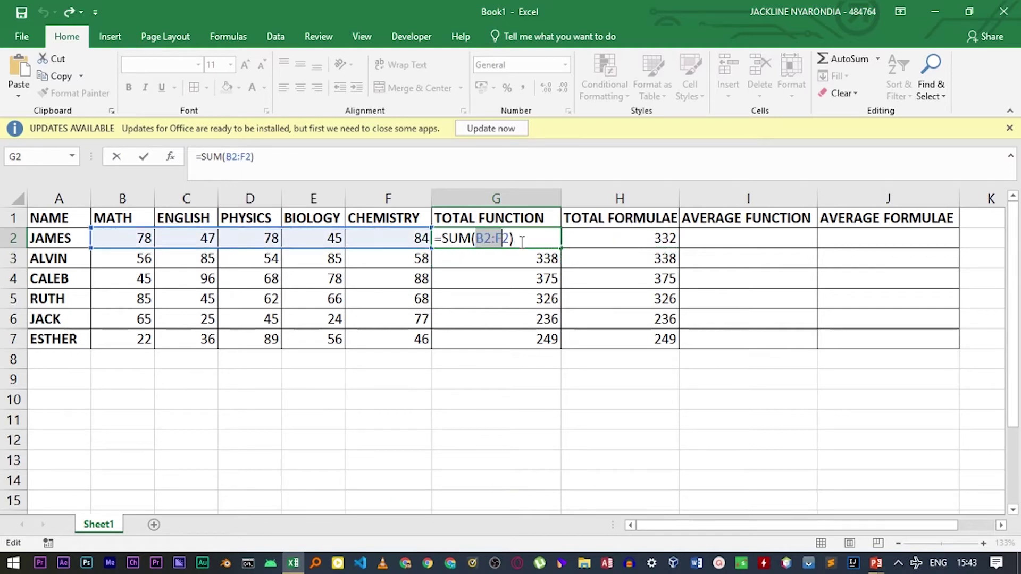
key(Return)
Step: Compare the SUM formulas in G2 and G3 with the addition formulas in H2 through H4
click(538, 240)
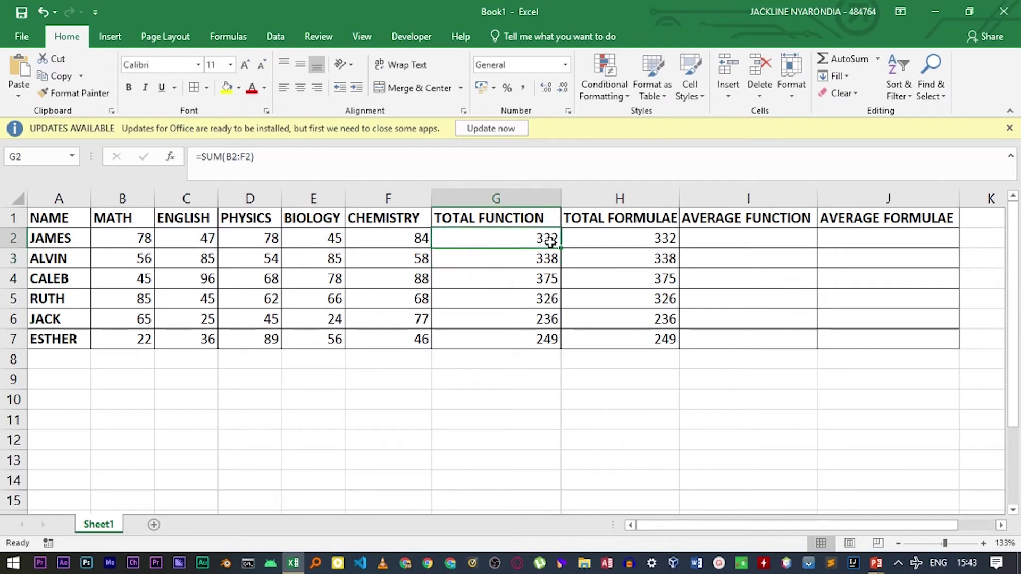
click(614, 245)
click(544, 258)
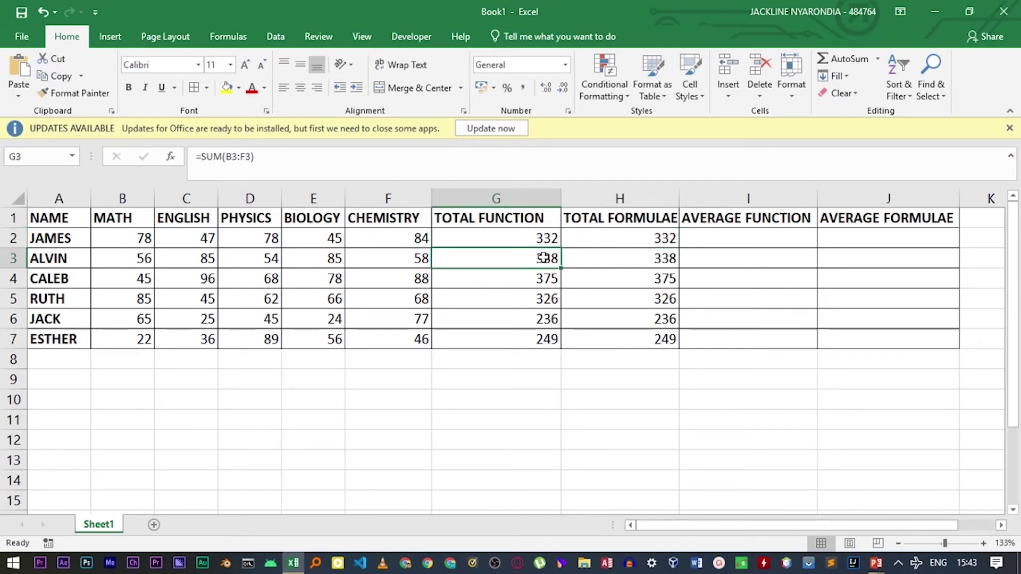
click(538, 240)
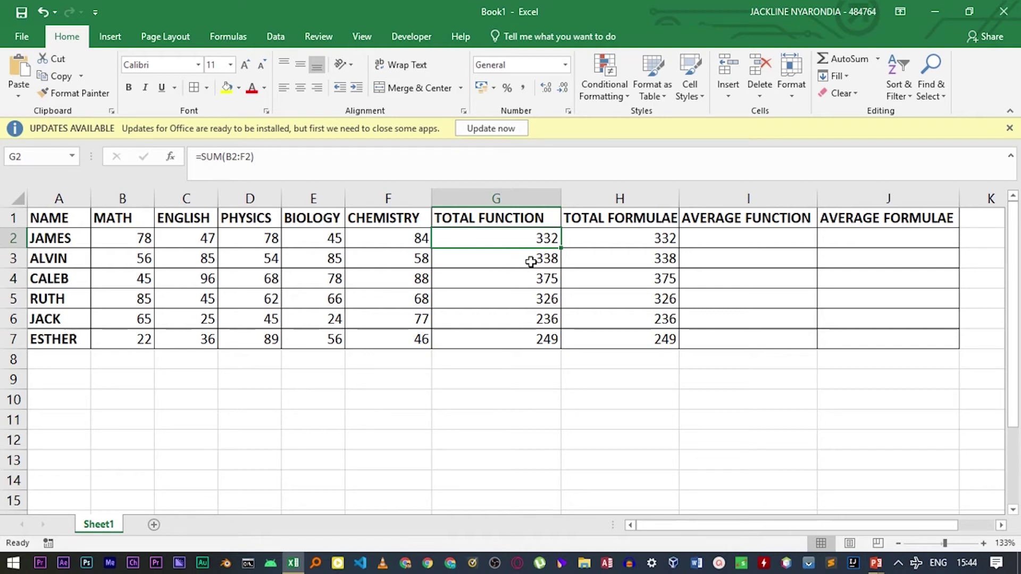
click(600, 238)
click(597, 257)
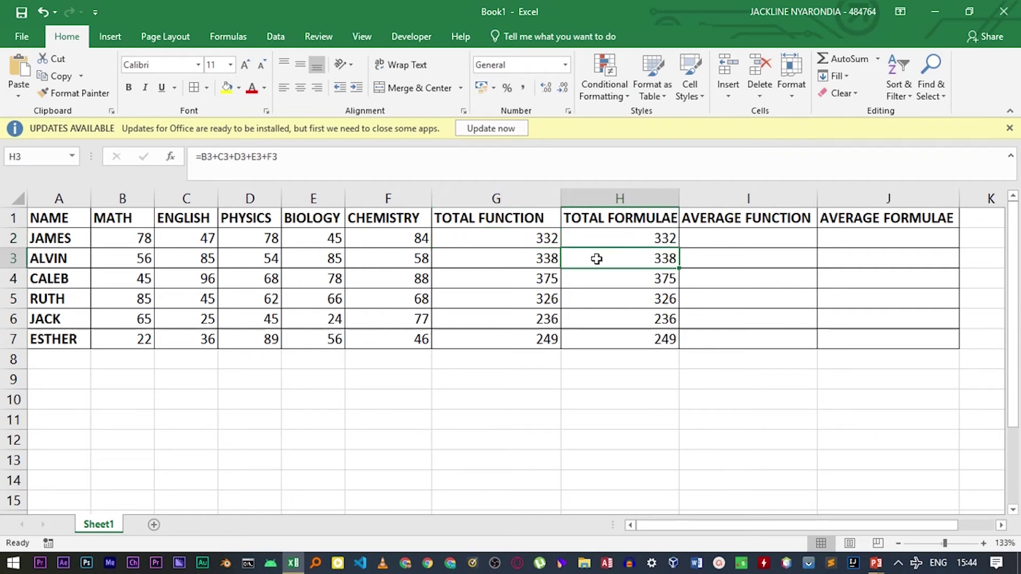
click(601, 239)
click(594, 253)
click(602, 246)
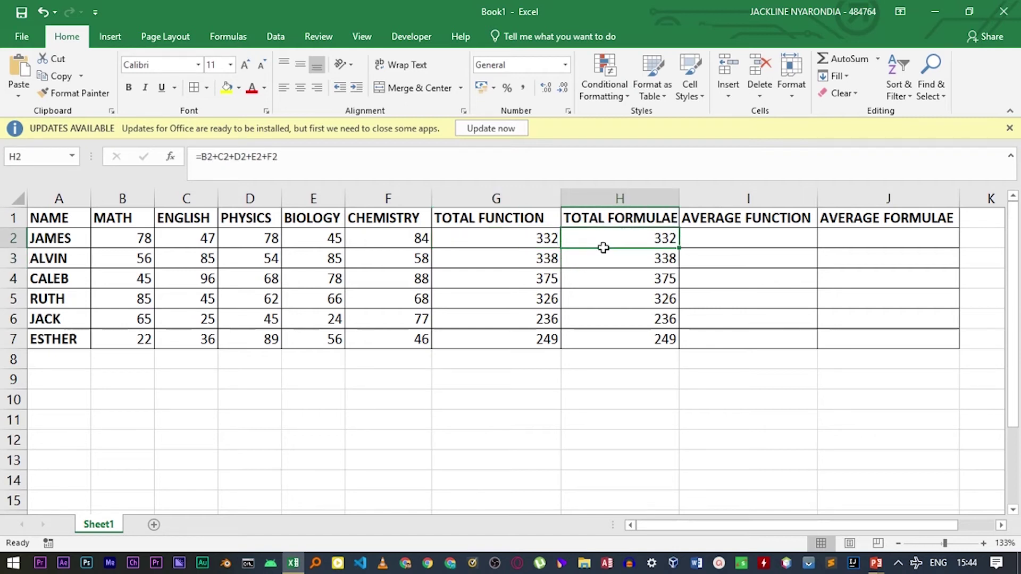
click(604, 255)
click(604, 271)
click(604, 262)
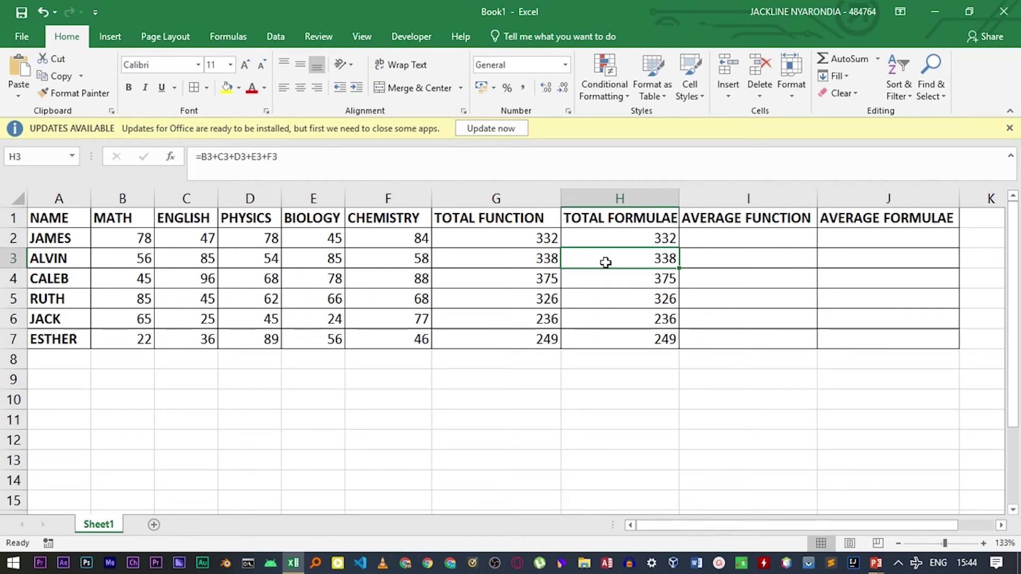
click(621, 239)
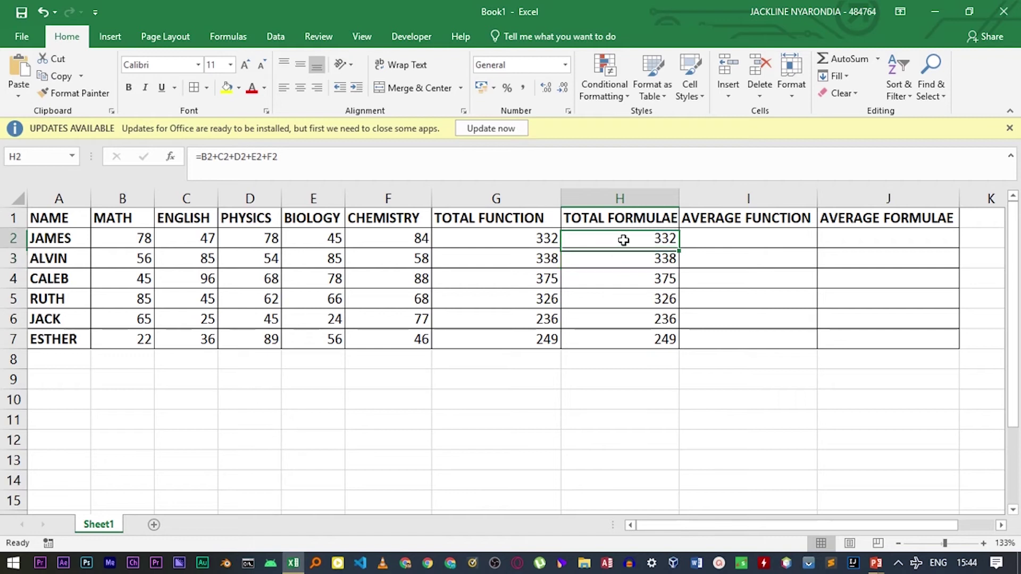
click(613, 258)
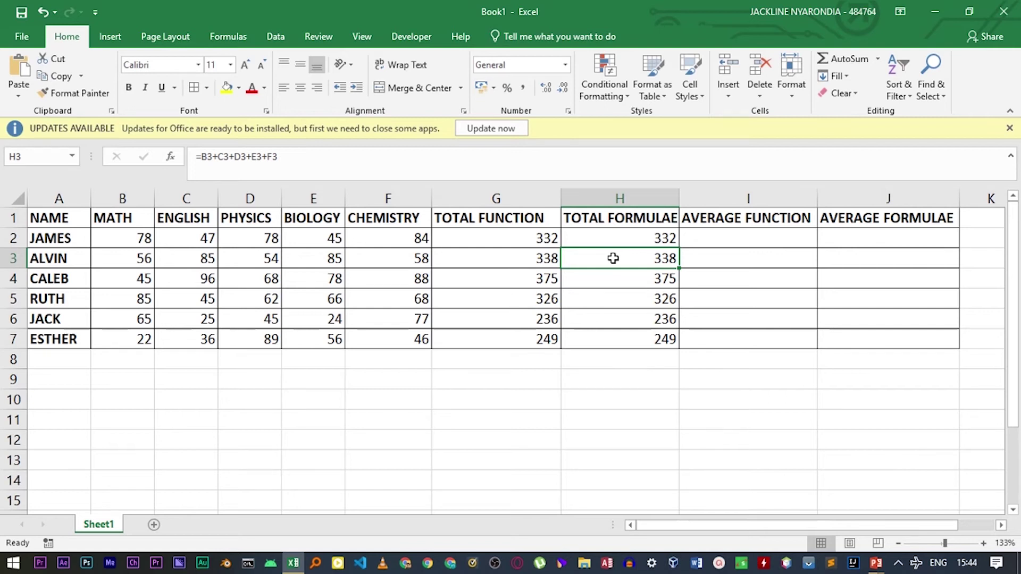
Step: Enter the formula =AVERAGE(B2:F2) in I2 under AVERAGE FUNCTION
click(707, 239)
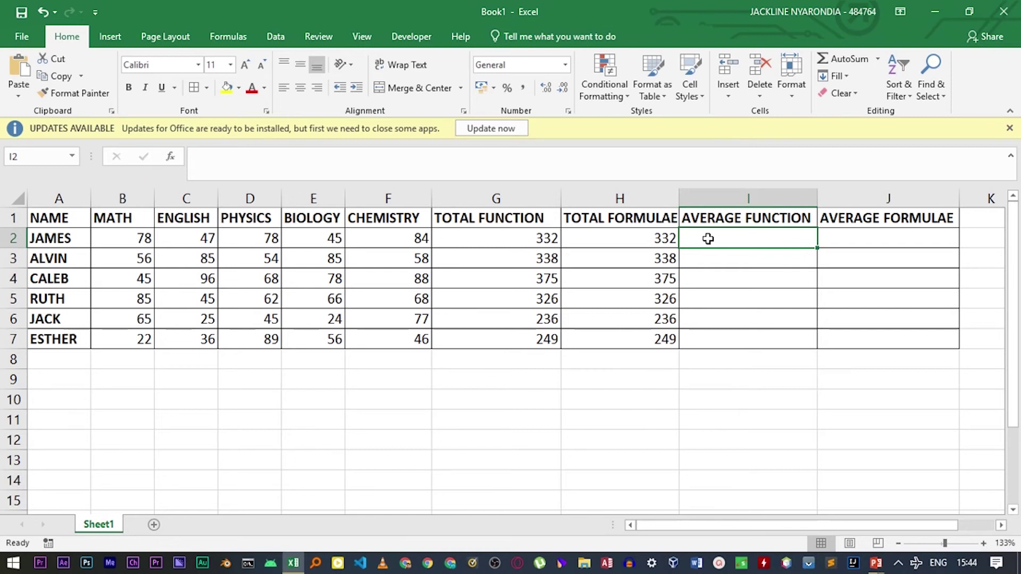
text(=AVERAGE)
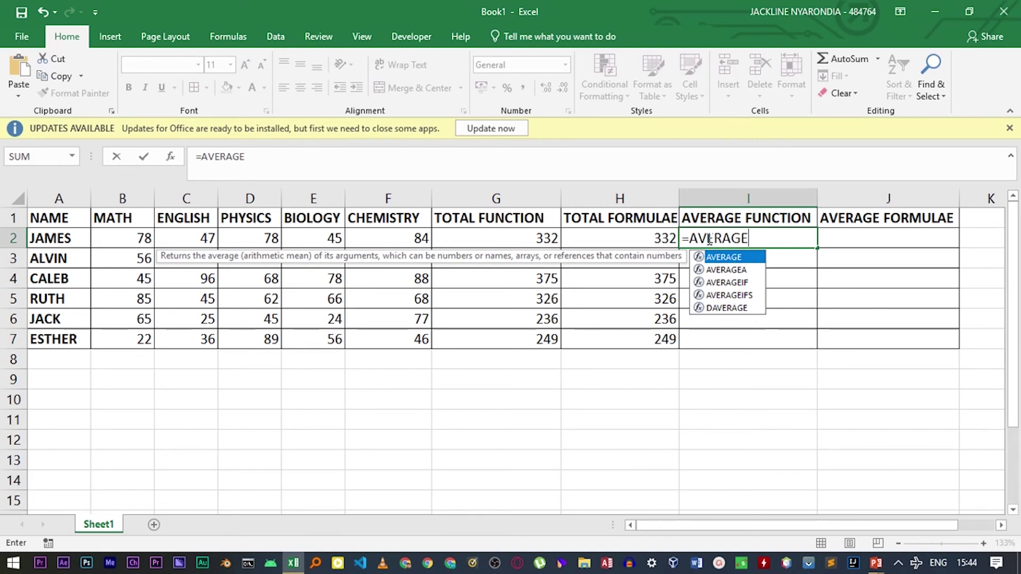
text(()
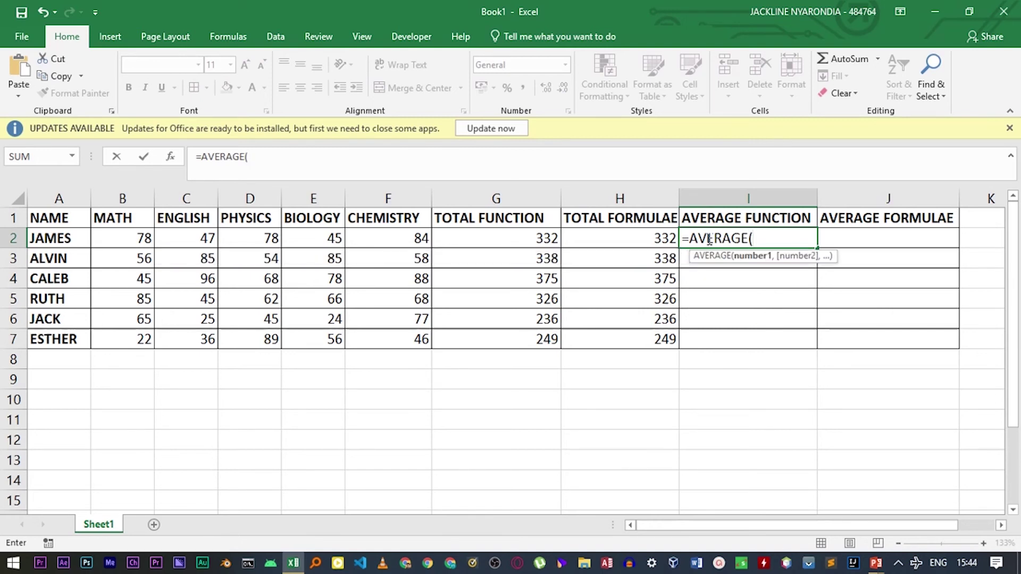
text(B2)
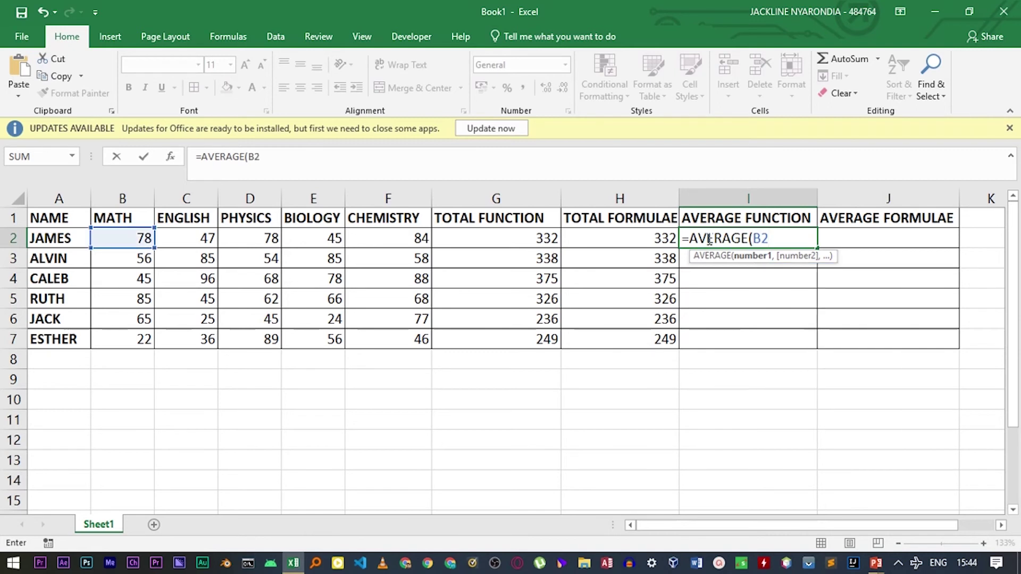
text(:F2)
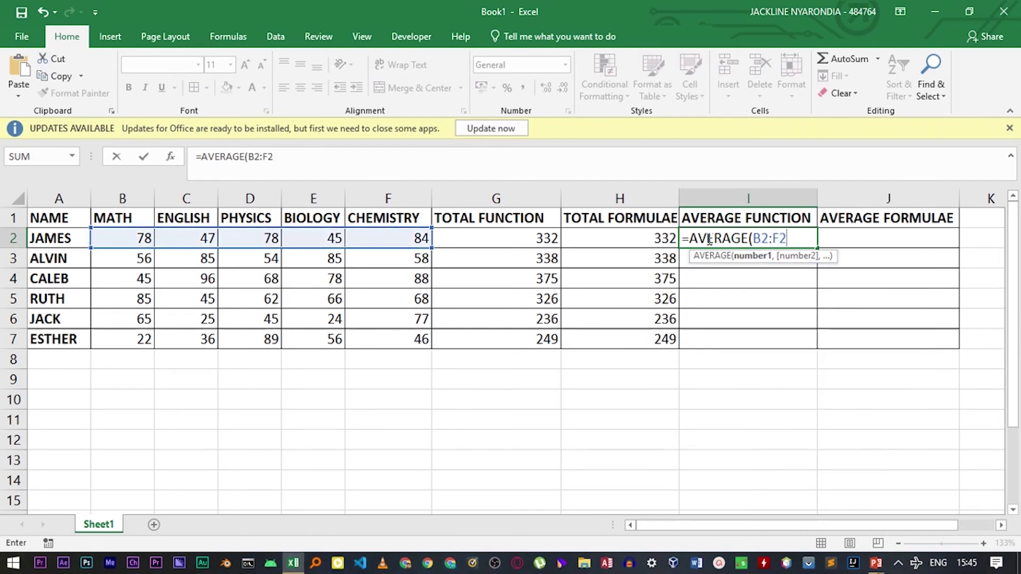
text())
key(Return)
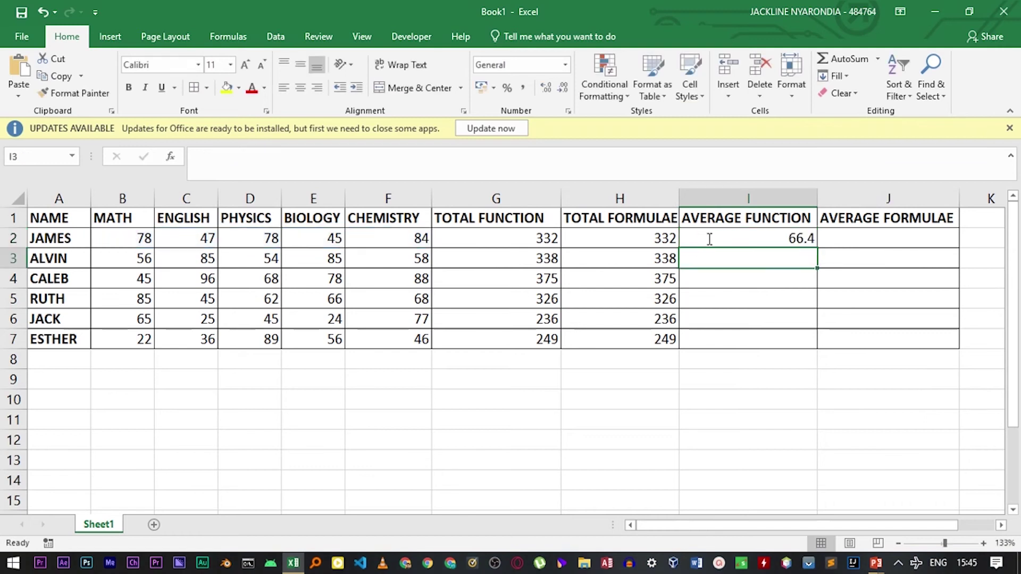
Step: Fill the AVERAGE formula from I2 down to I7 and check the copied formulas in I3, I4, I5 and I7
click(739, 241)
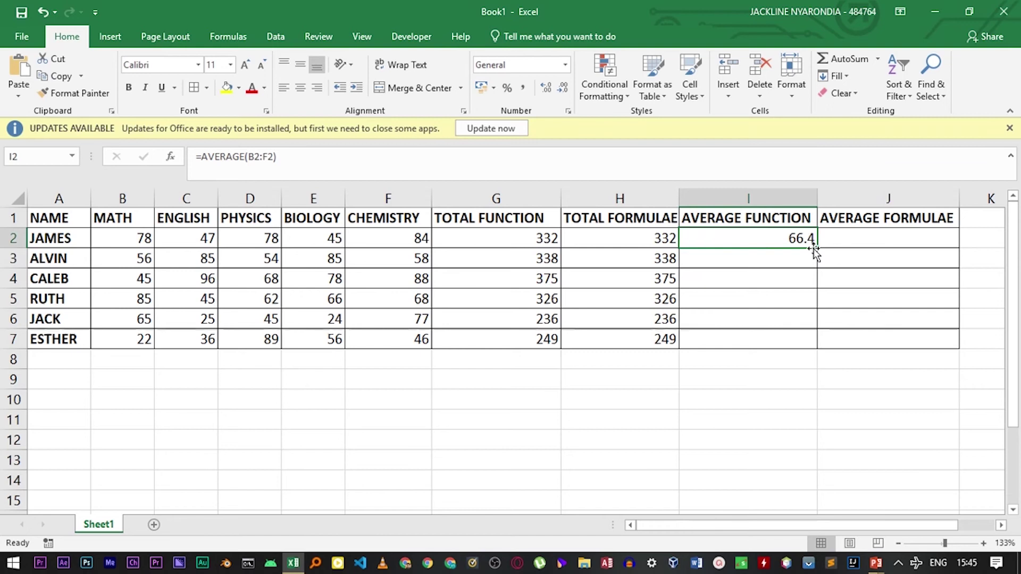
drag(816, 249, 804, 344)
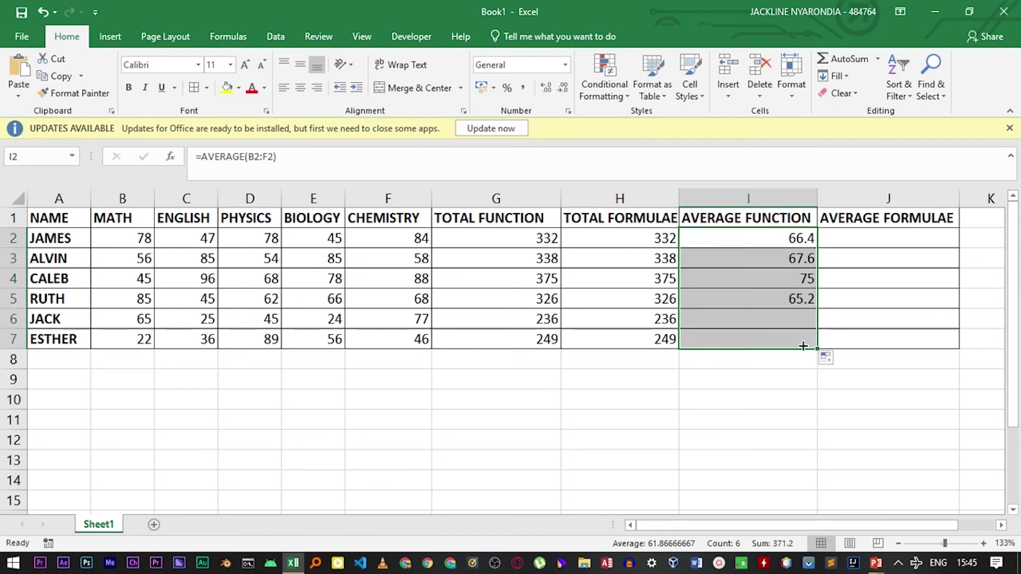
click(803, 260)
click(803, 278)
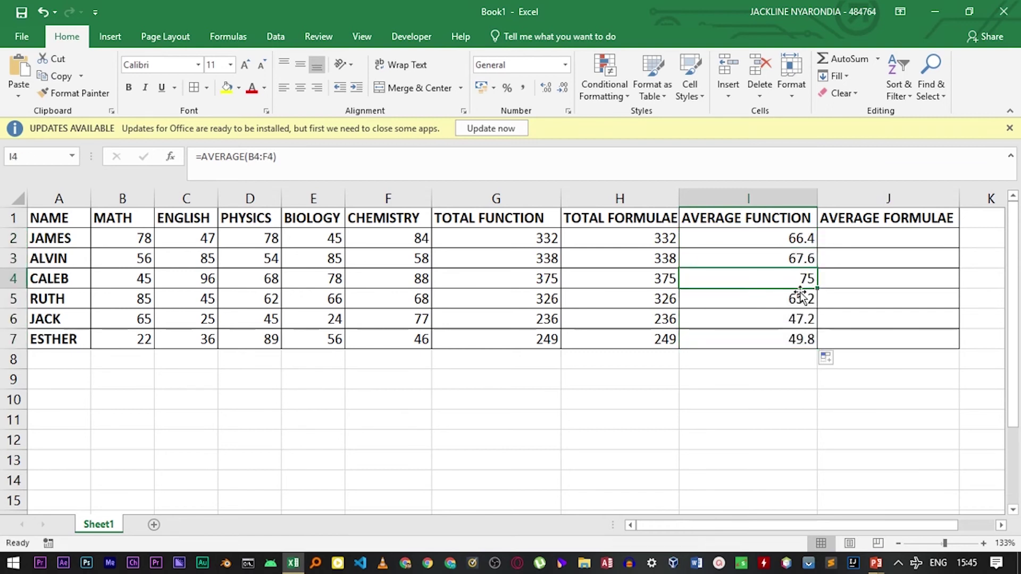
click(799, 300)
click(797, 340)
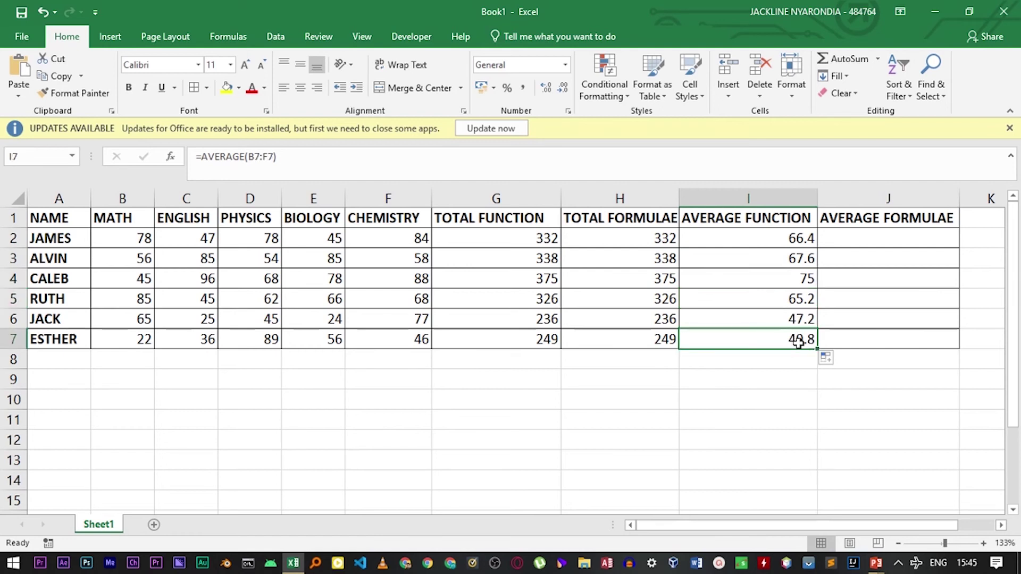
Step: Enter the formula =G2/5 in J2 under AVERAGE FORMULAE and fill it down to J7
click(851, 238)
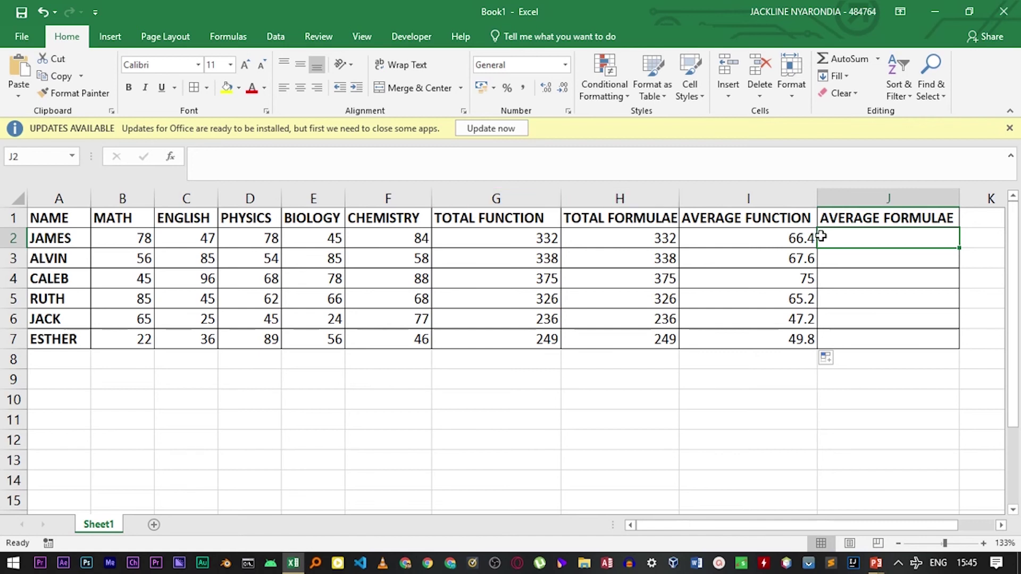
text(=)
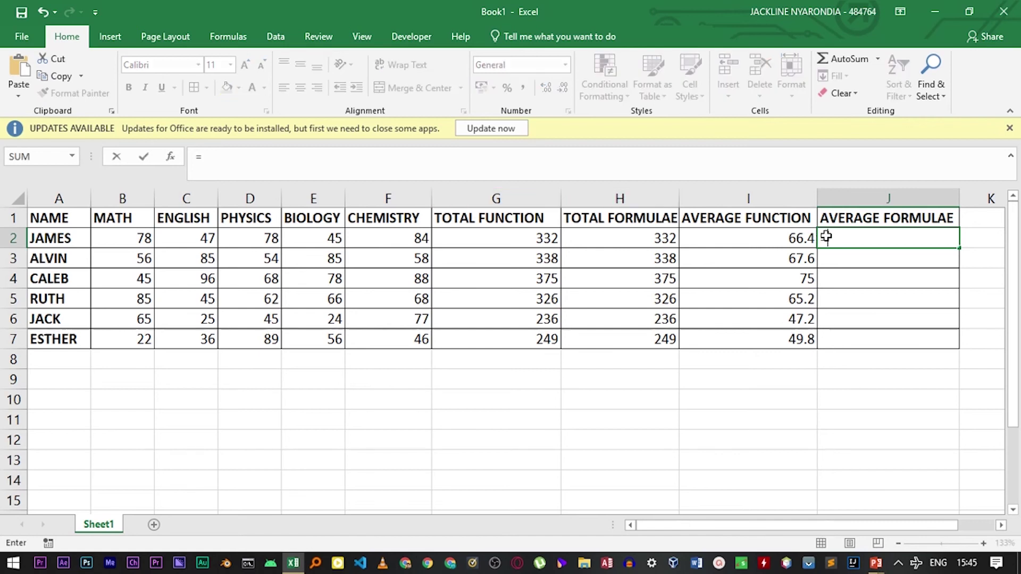
text(G2/)
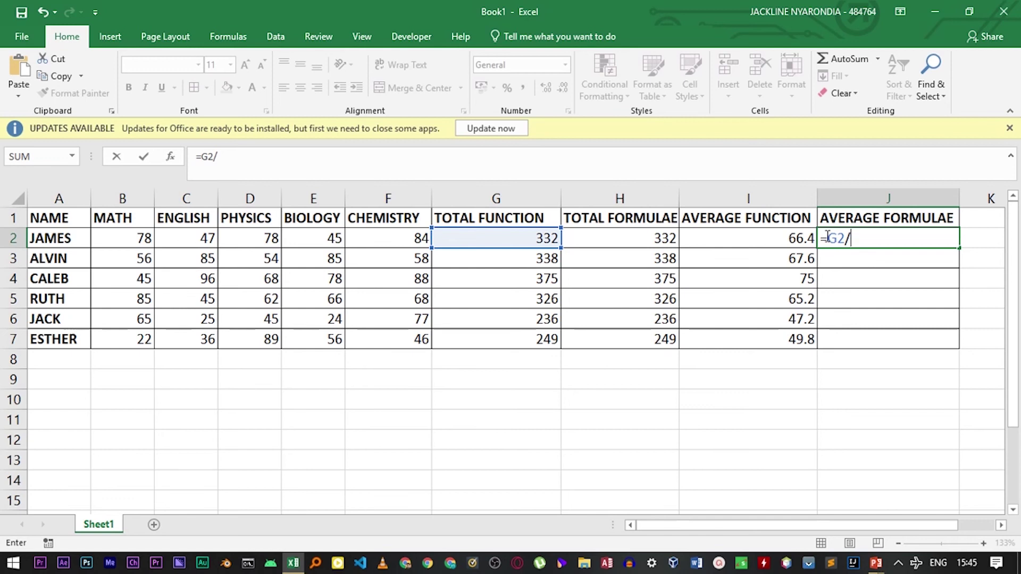
text(5)
key(Return)
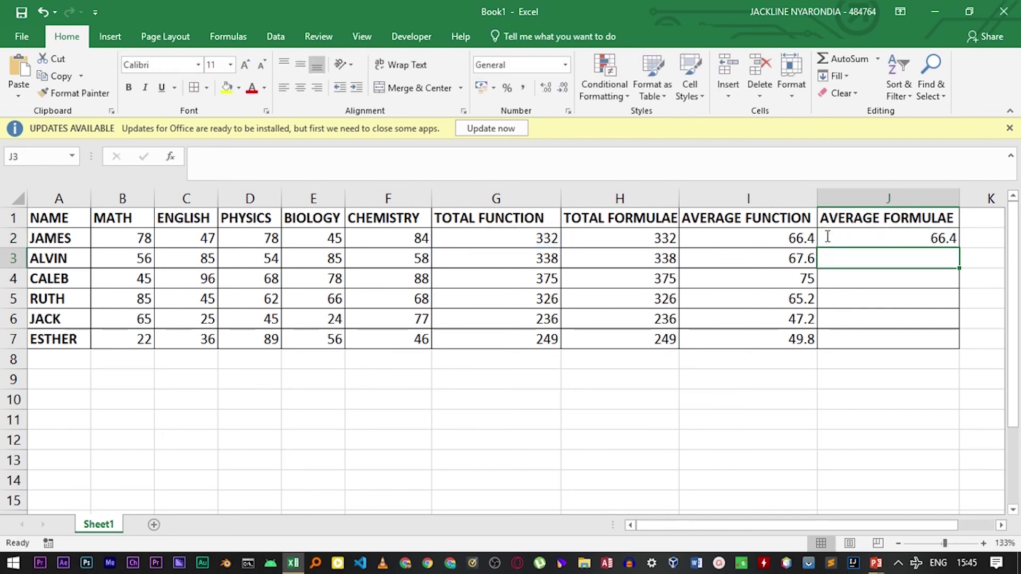
click(846, 237)
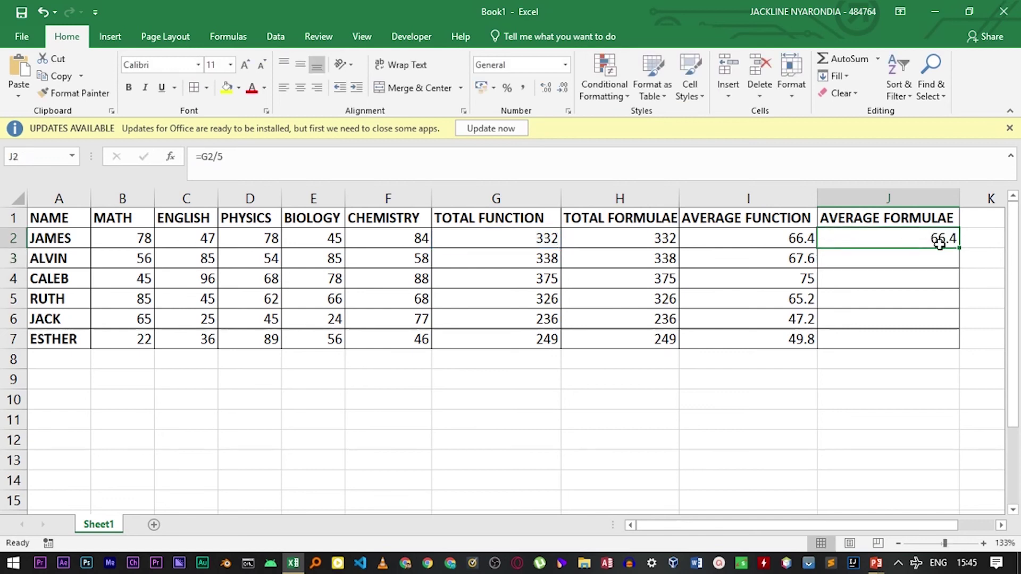
drag(958, 247, 953, 340)
Step: Compare the AVERAGE function in I2 with the division formula in J2 and the SUM function in G2
click(797, 237)
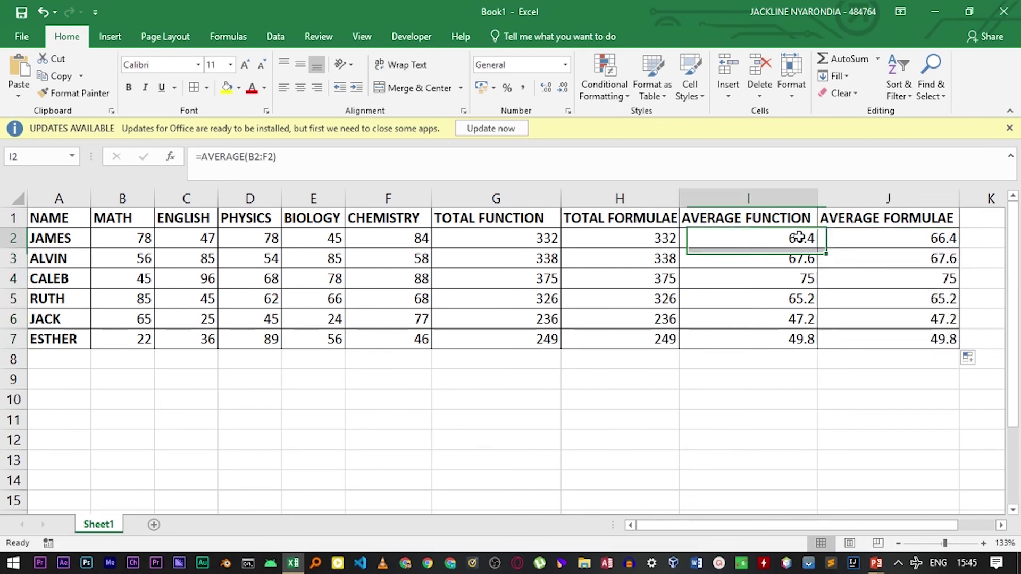
click(220, 156)
click(869, 242)
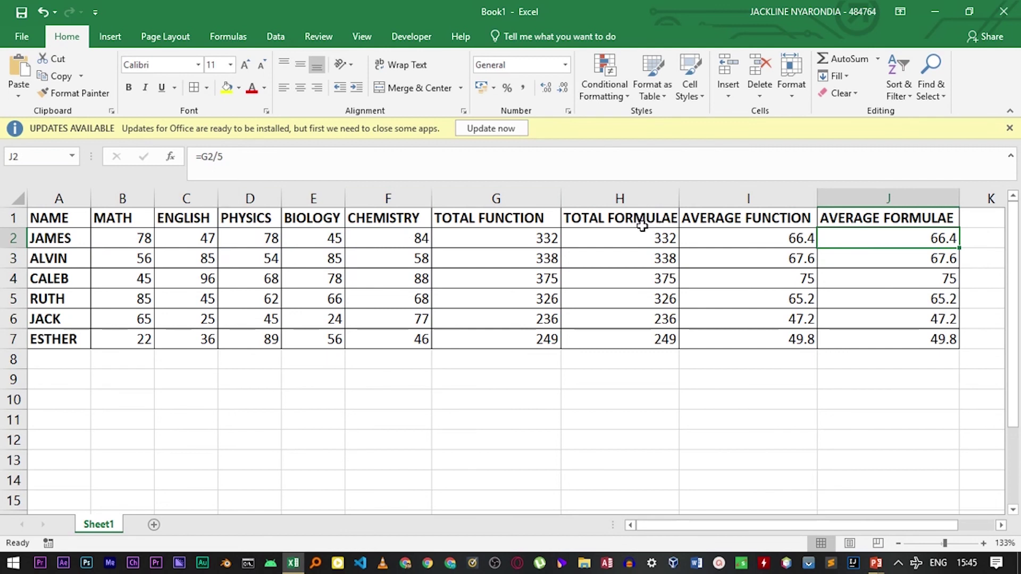
click(529, 240)
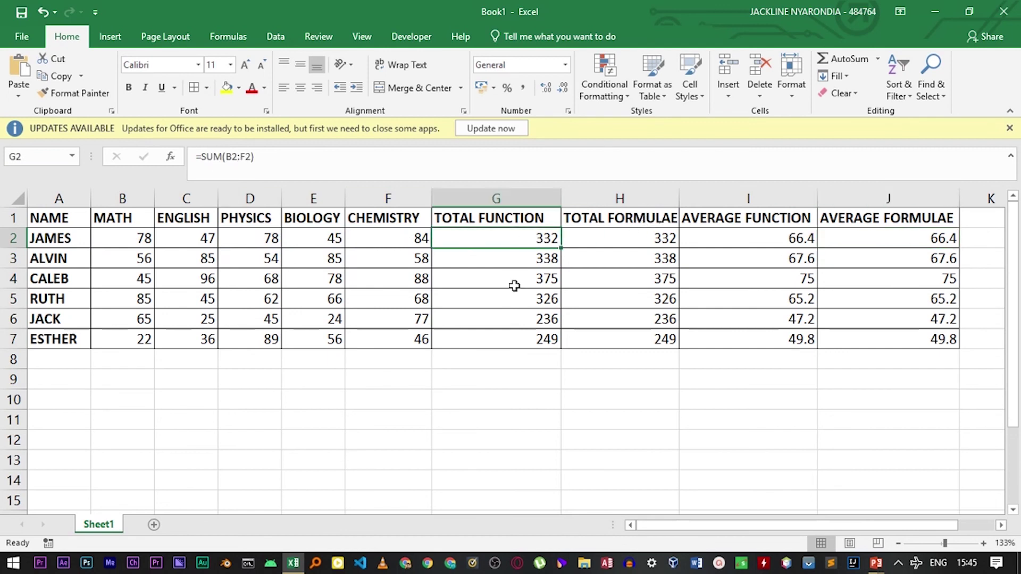
click(924, 239)
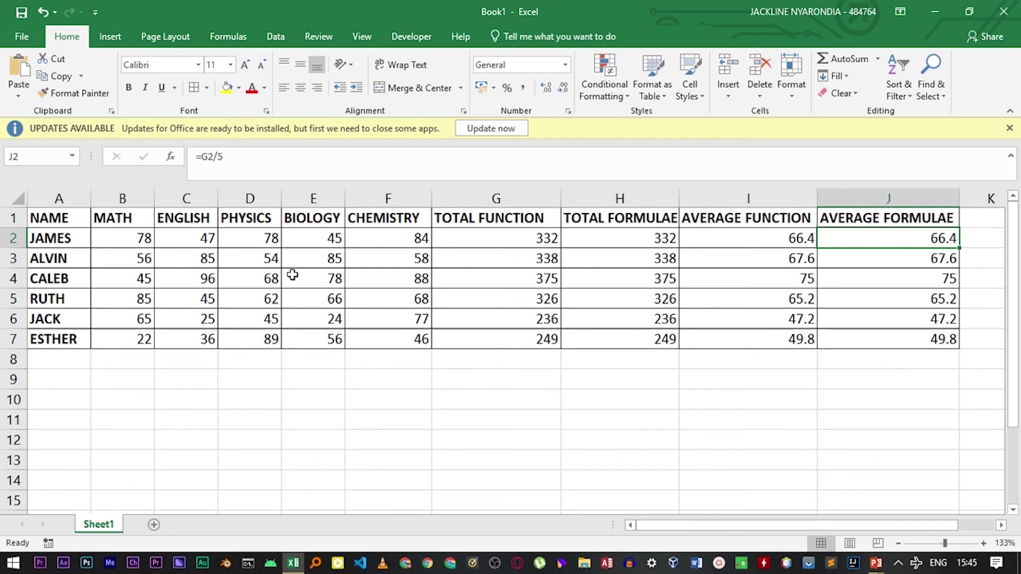
click(539, 239)
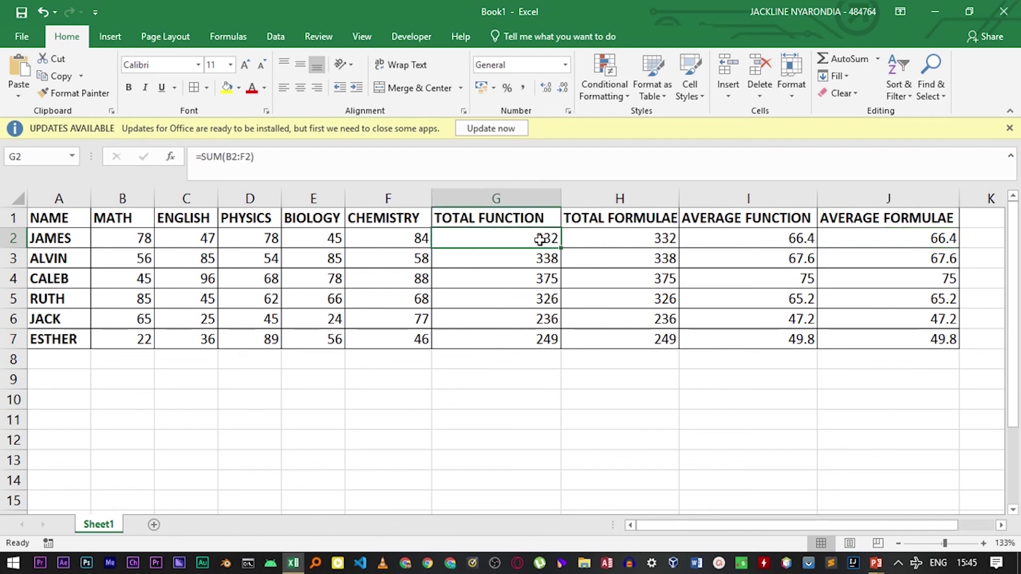